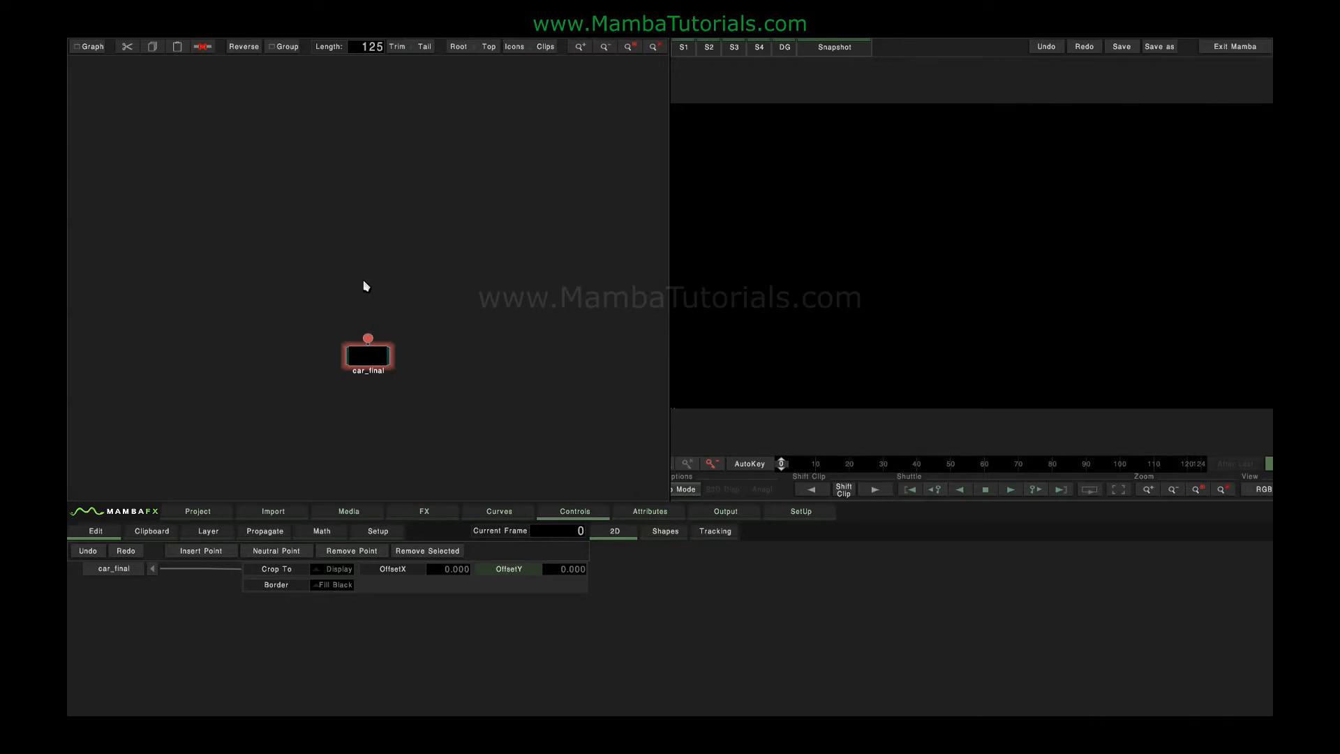
Add a Layer Route node to the car_final clip, place it above the clip and open its controls
{"action": "left_click_drag", "start_coordinate": [373, 365], "coordinate": [393, 354]}
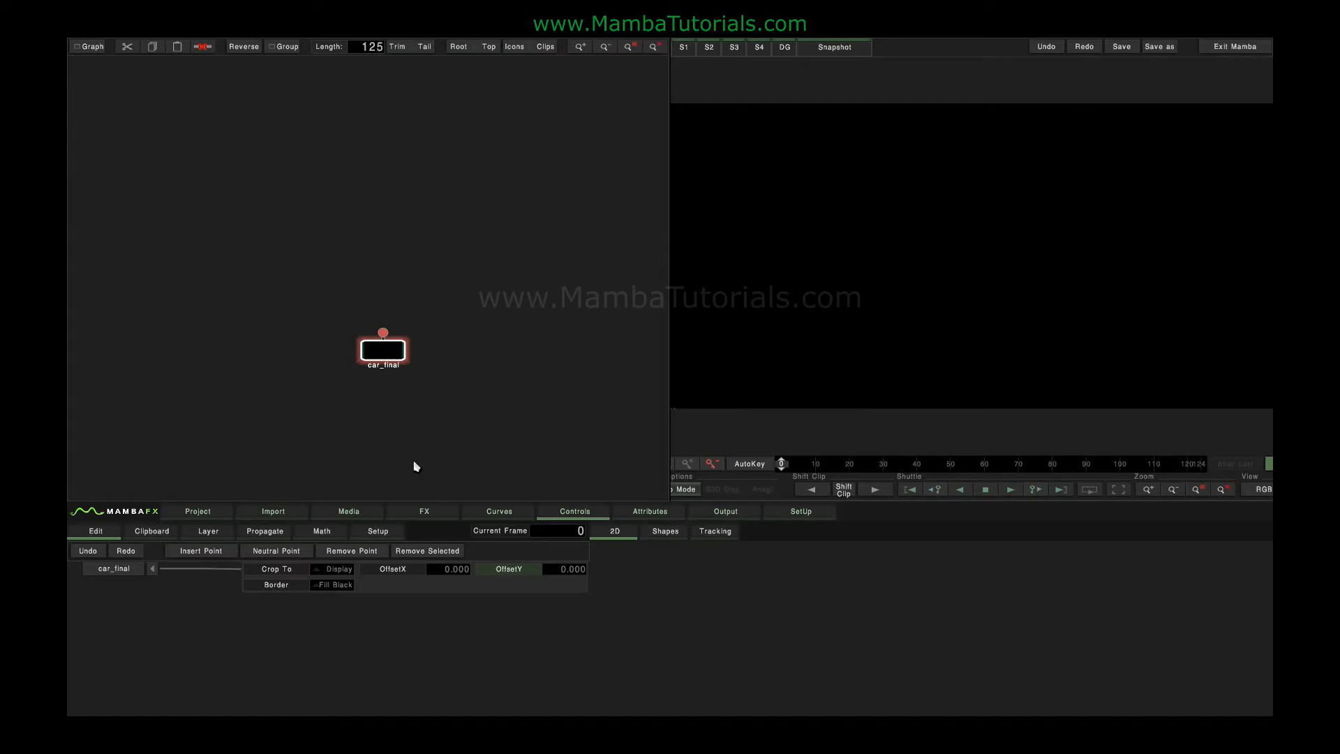
{"action": "left_click", "coordinate": [426, 512]}
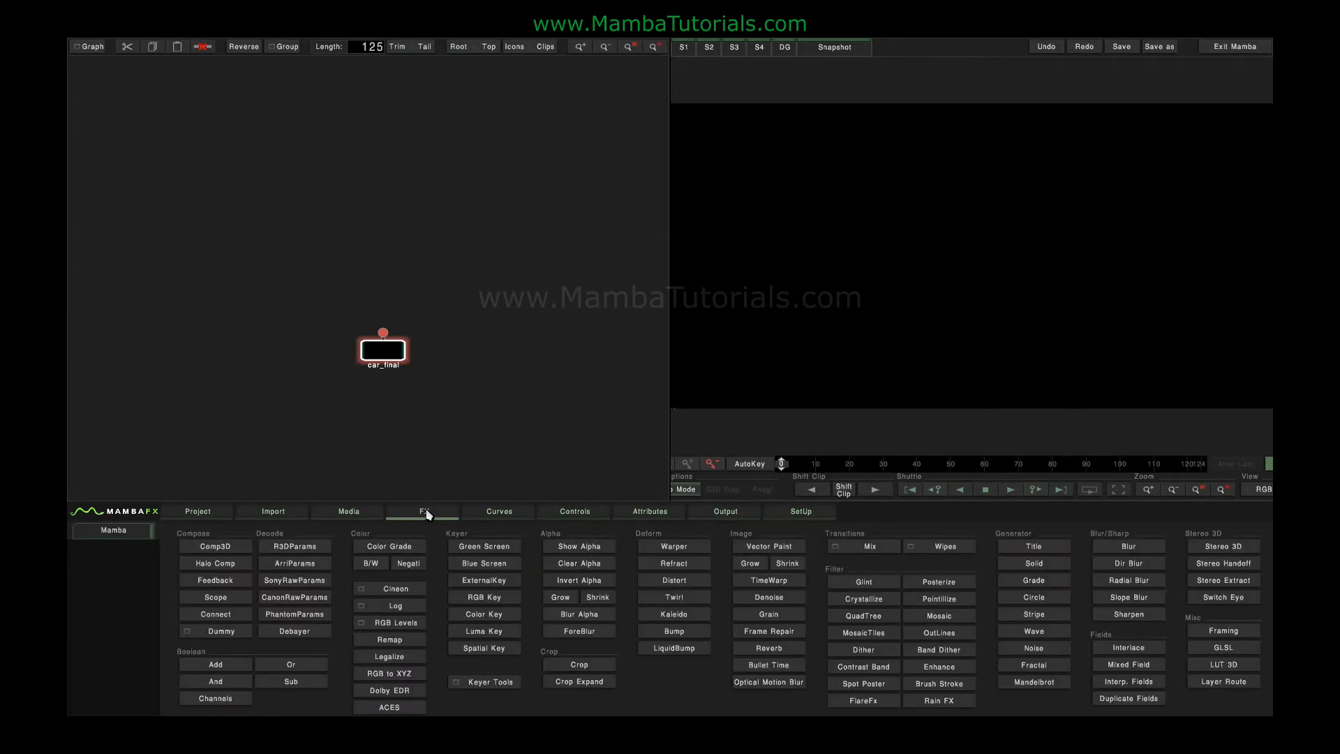
{"action": "left_click", "coordinate": [1229, 682]}
{"action": "left_click_drag", "start_coordinate": [376, 313], "coordinate": [375, 292]}
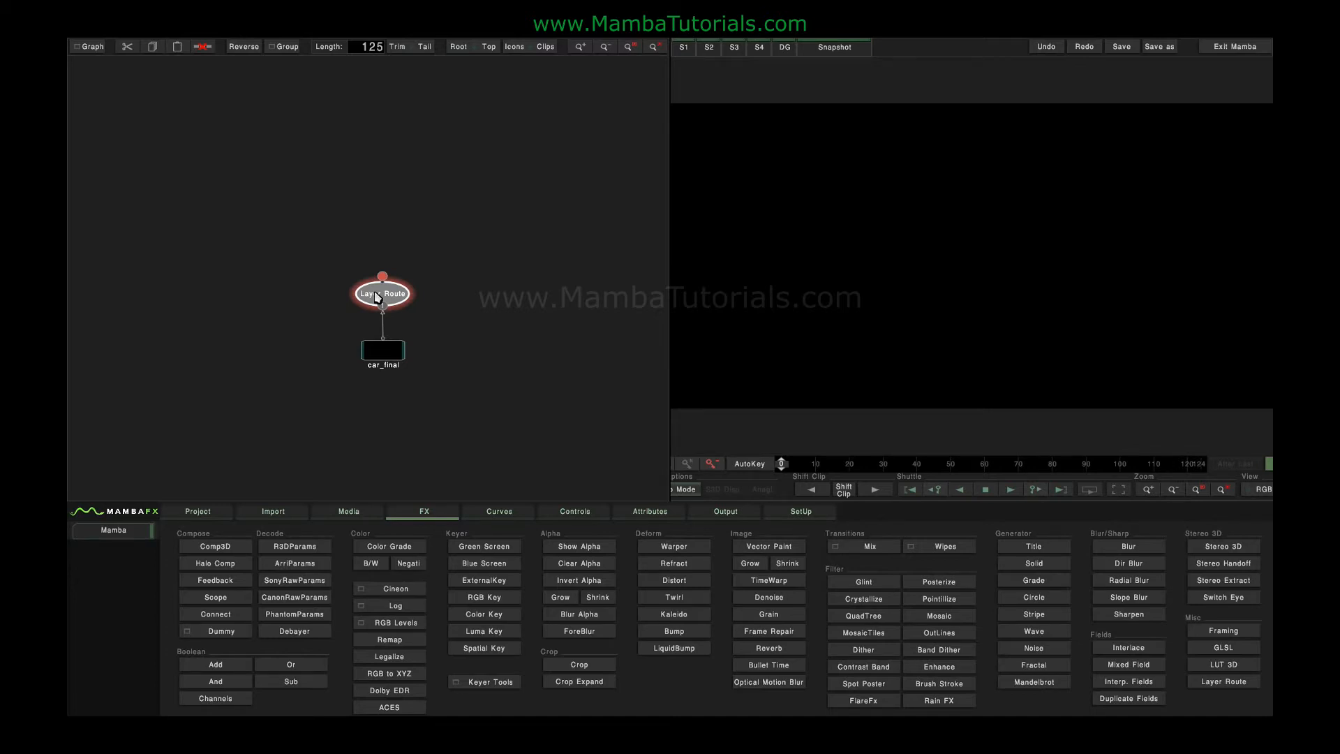
{"action": "double_click", "coordinate": [376, 297]}
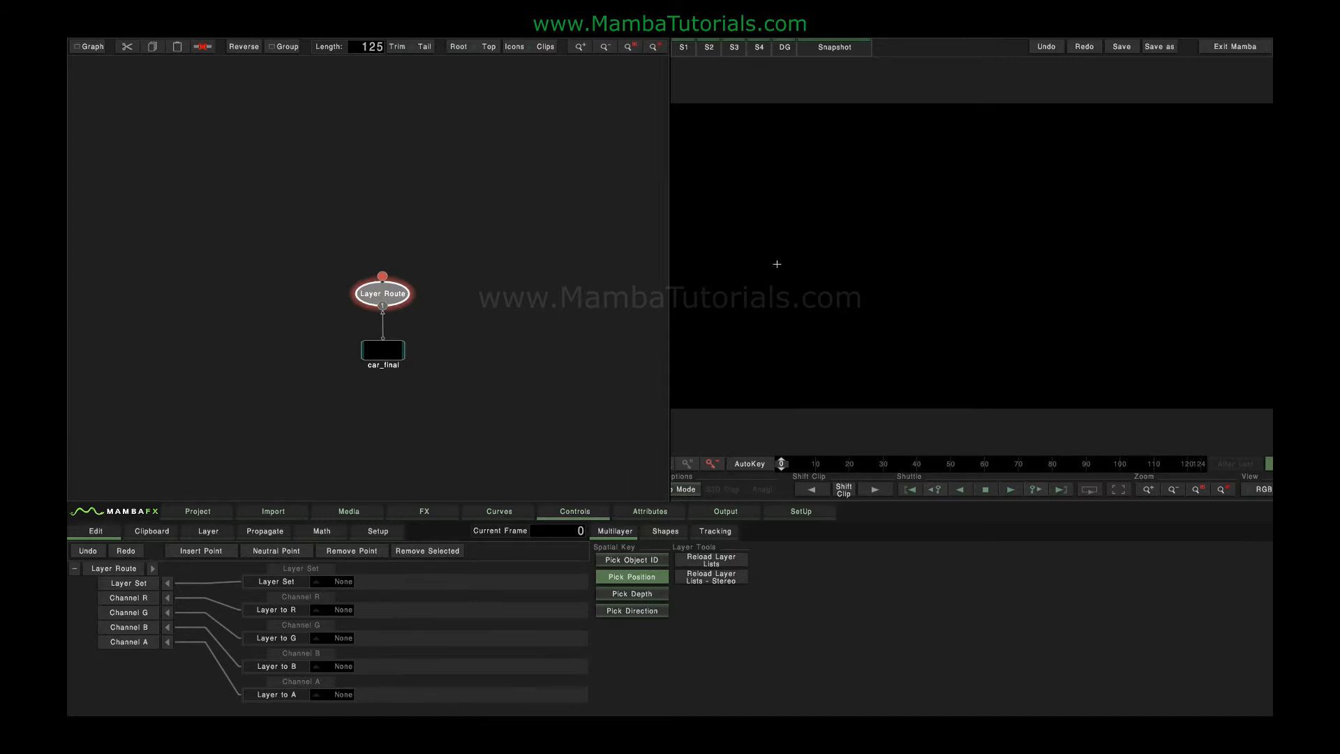
Preview the BeautyPass, reflections and shadow layer sets in the Layer Route node, and reset Layer Set to None
{"action": "left_click", "coordinate": [343, 583]}
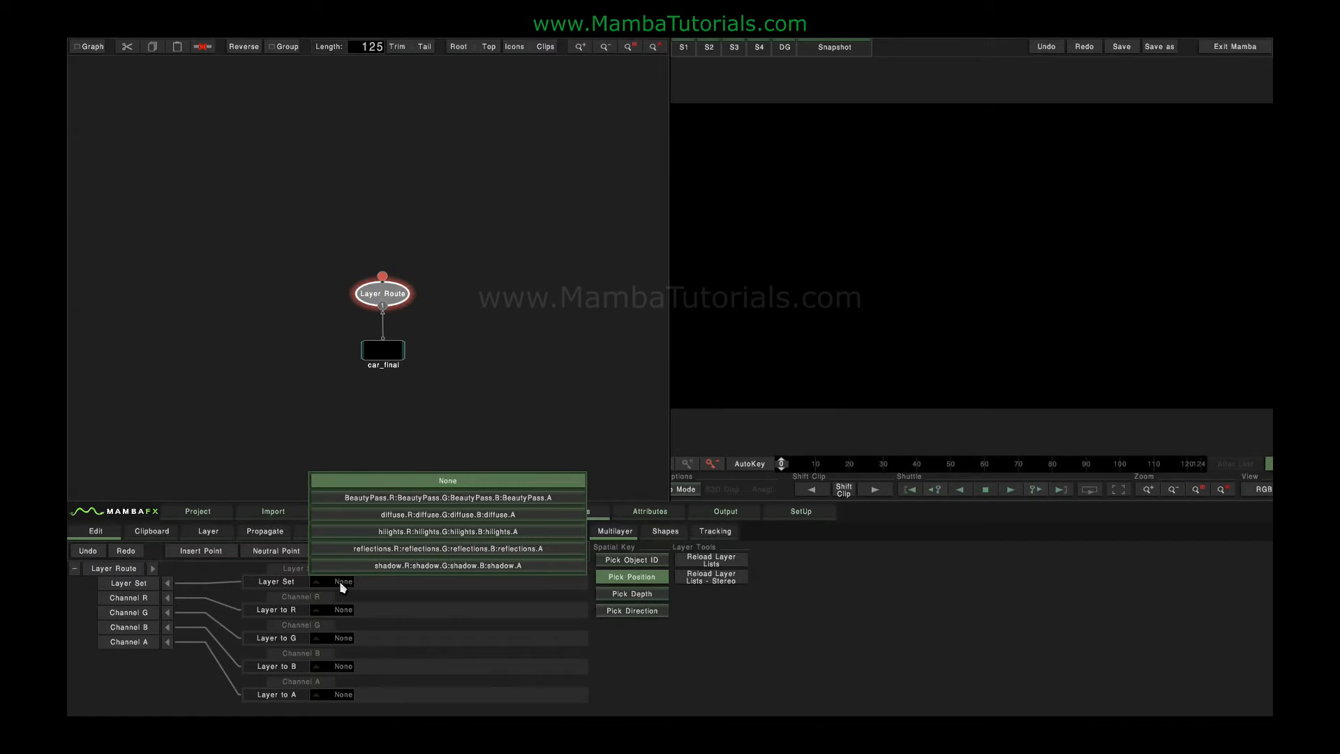
{"action": "left_click", "coordinate": [419, 498]}
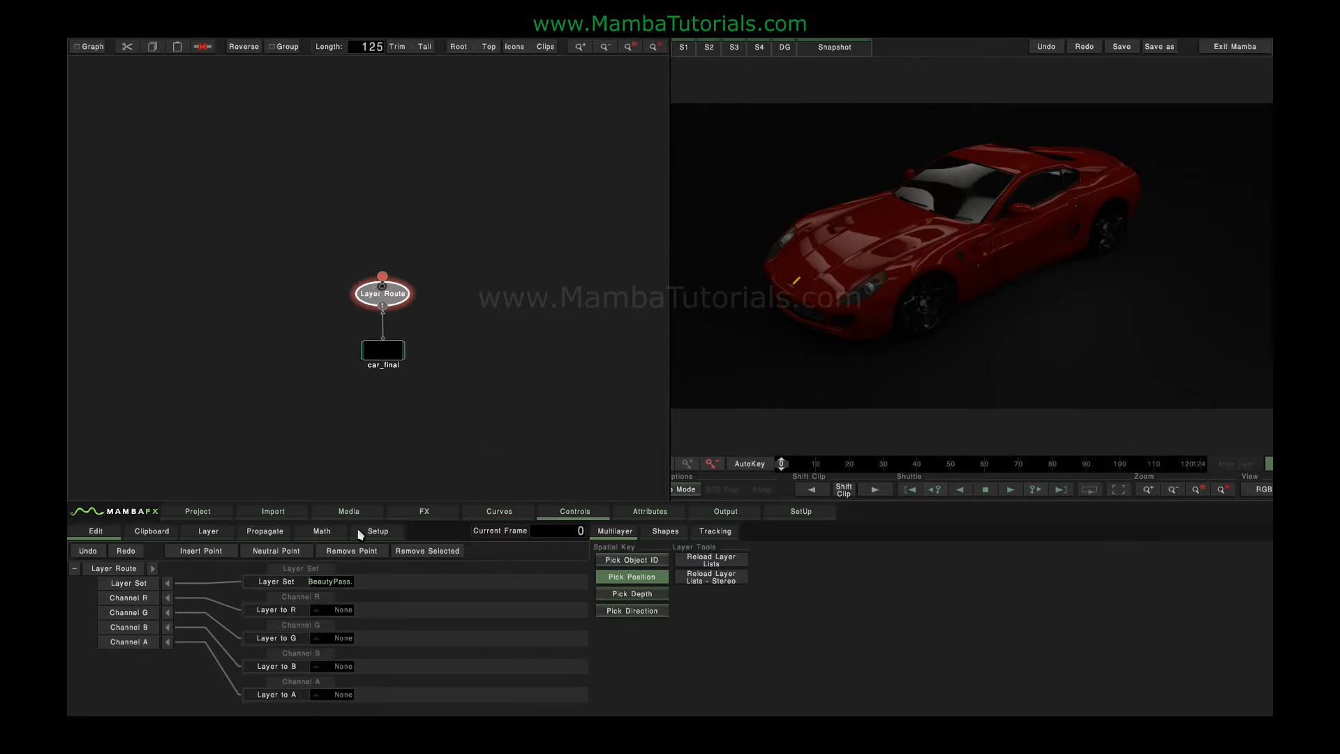
{"action": "left_click", "coordinate": [336, 579]}
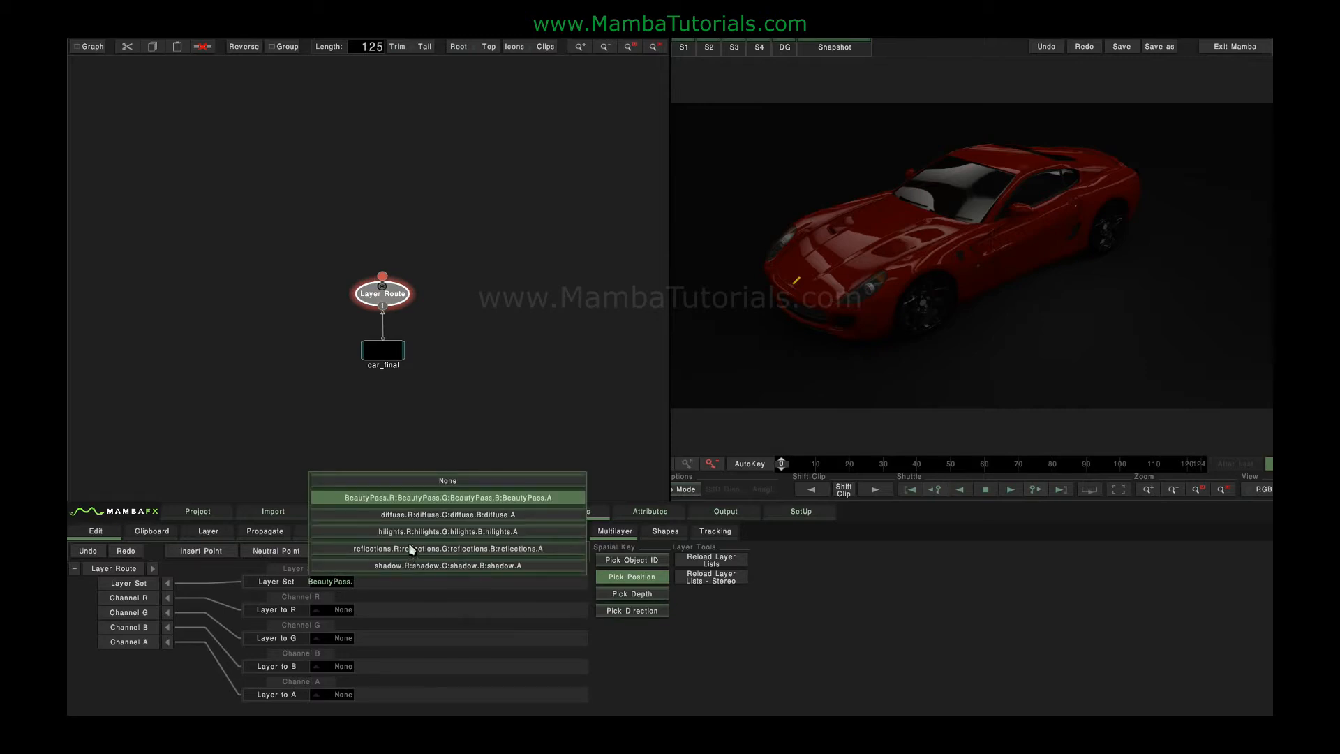
{"action": "left_click", "coordinate": [406, 548]}
{"action": "left_click", "coordinate": [330, 584]}
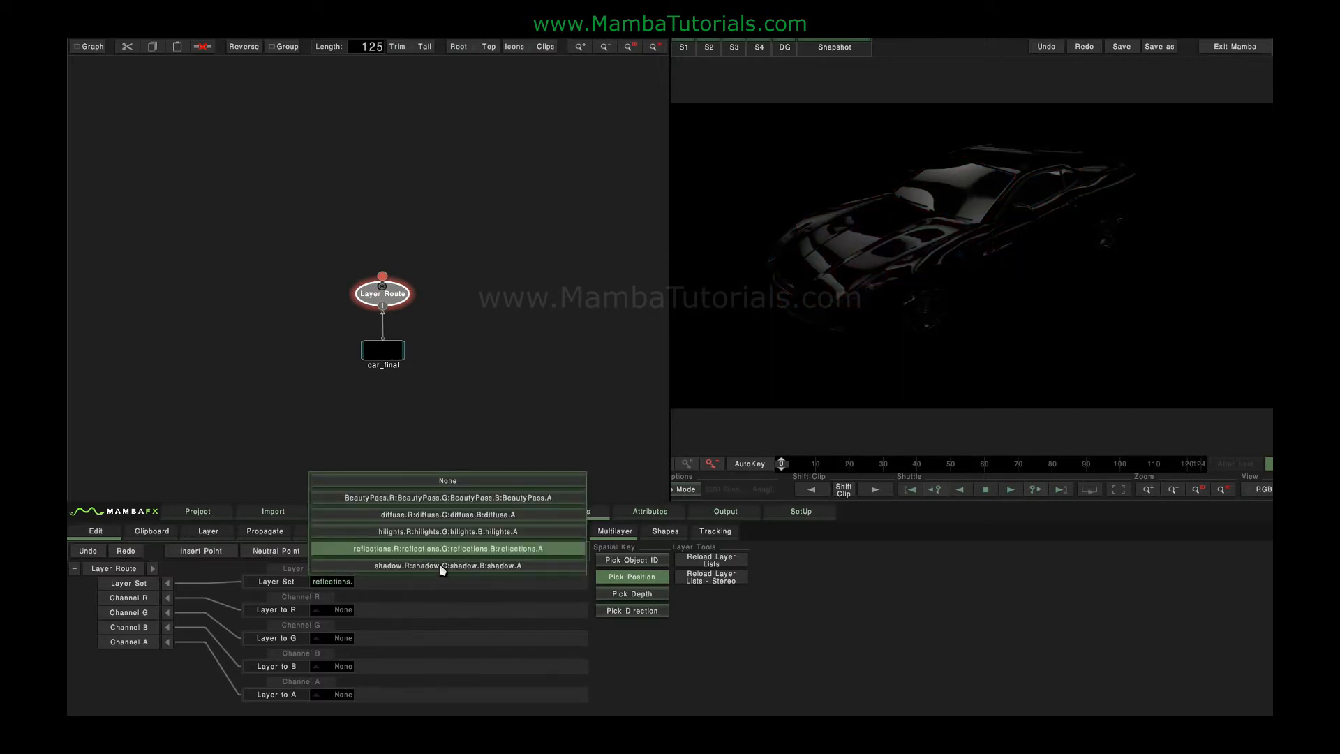
{"action": "left_click", "coordinate": [442, 564]}
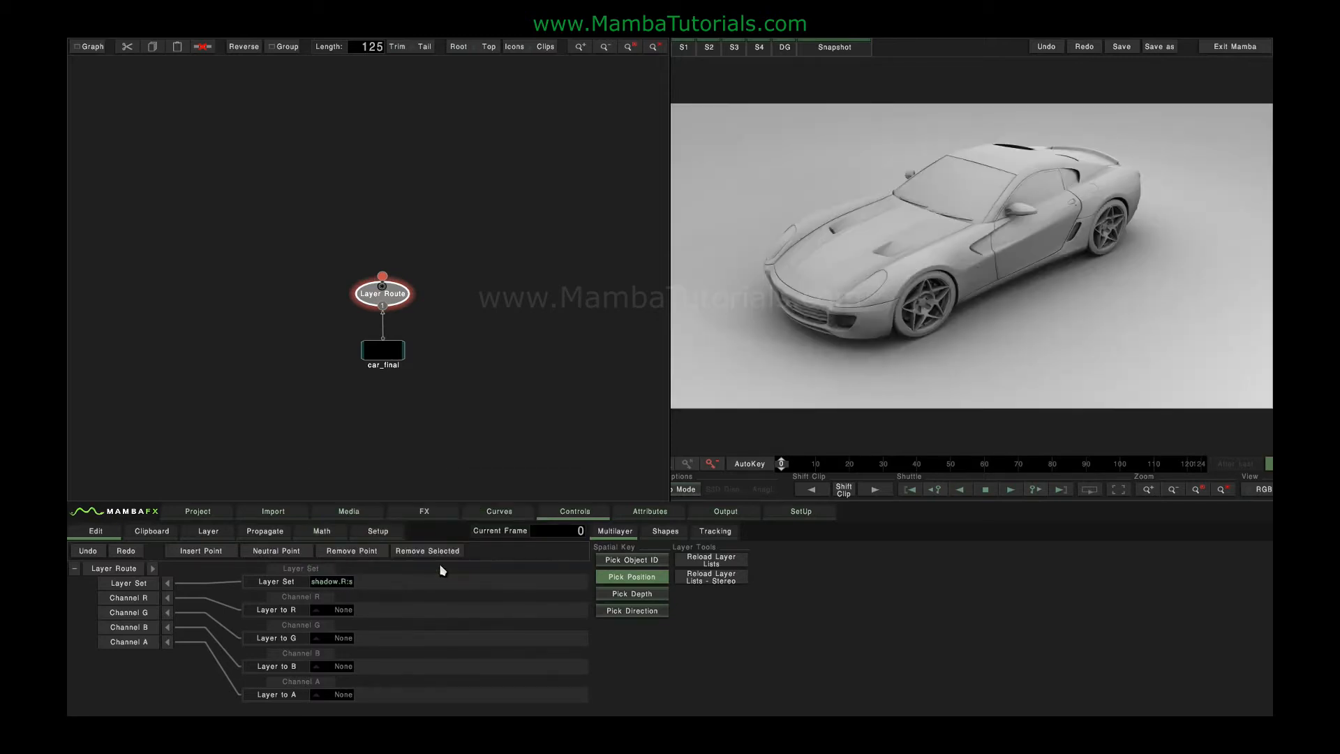
{"action": "left_click", "coordinate": [337, 584]}
{"action": "left_click", "coordinate": [387, 495]}
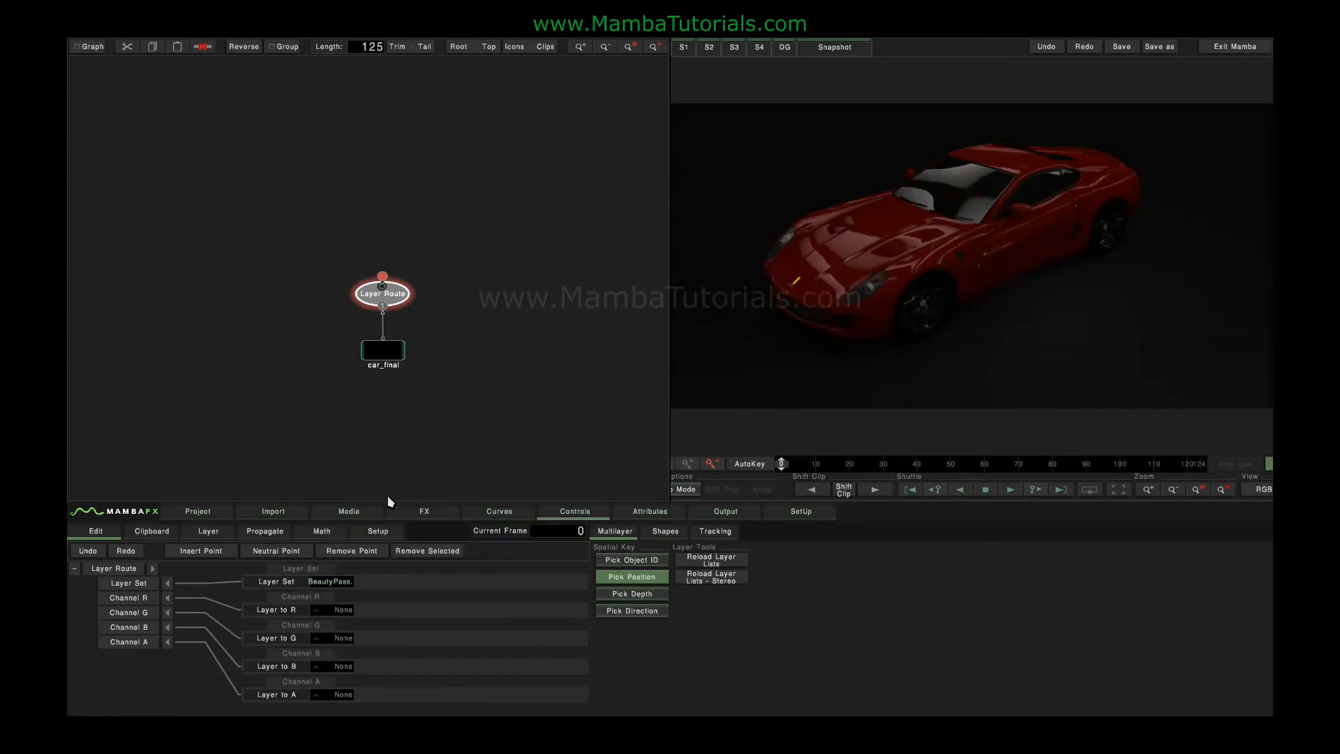
{"action": "left_click", "coordinate": [336, 579]}
{"action": "left_click", "coordinate": [365, 481]}
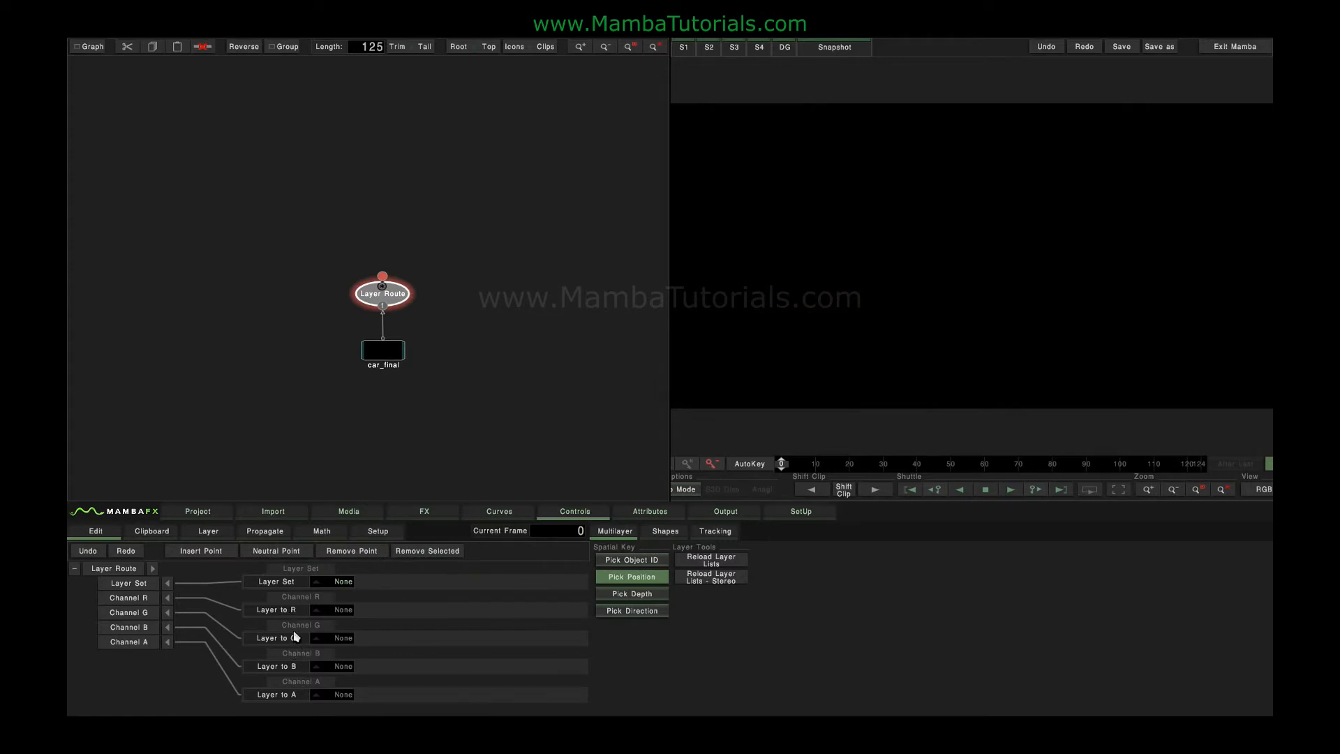
Route BeautyPass.R to the red channel, reflections.B to green and shadow.G to blue in the Layer Route node
{"action": "left_click", "coordinate": [342, 609]}
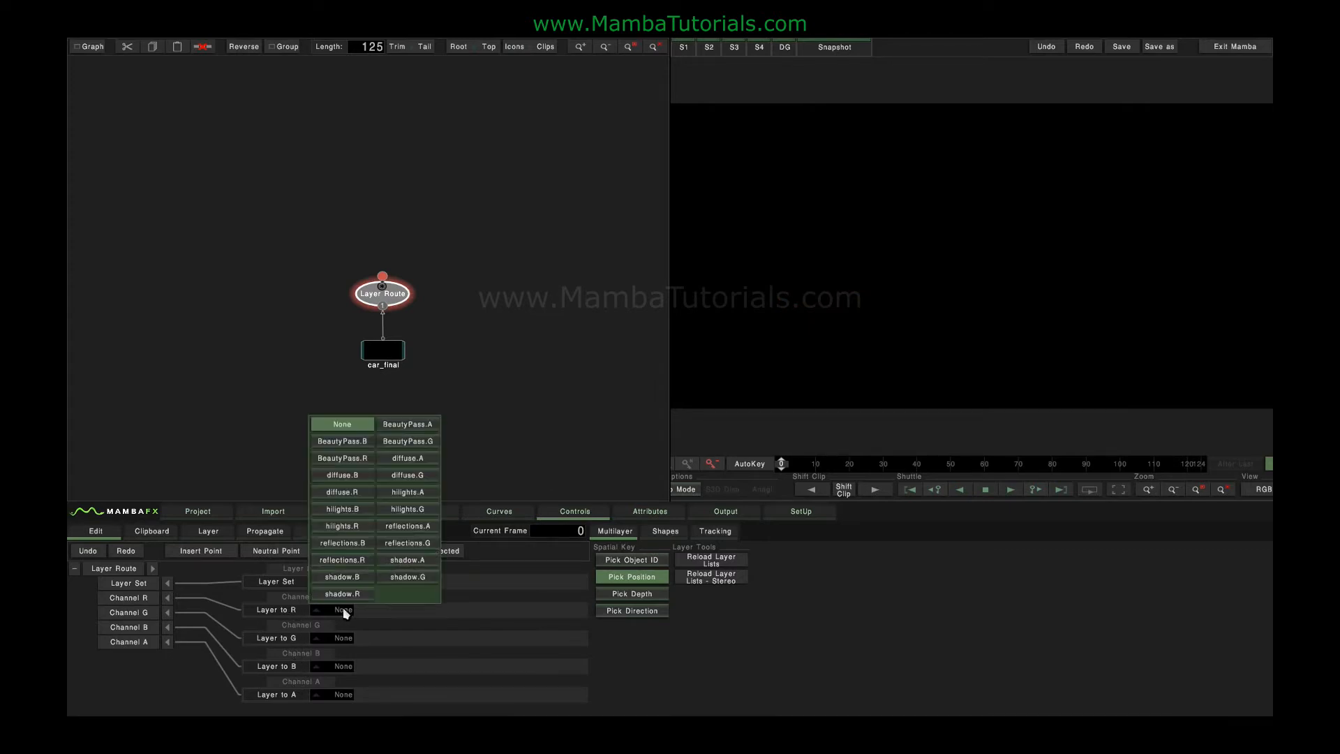
{"action": "left_click", "coordinate": [342, 459]}
{"action": "left_click", "coordinate": [324, 640]}
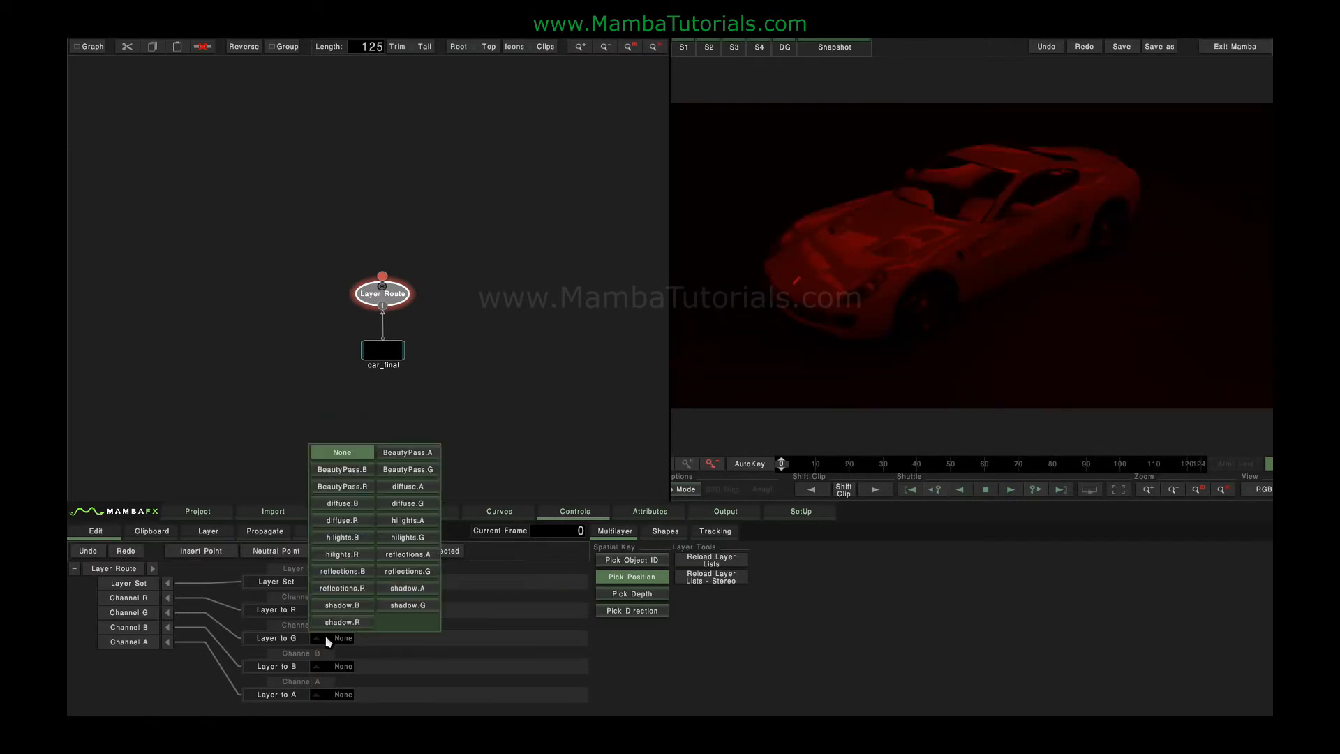
{"action": "left_click", "coordinate": [355, 573]}
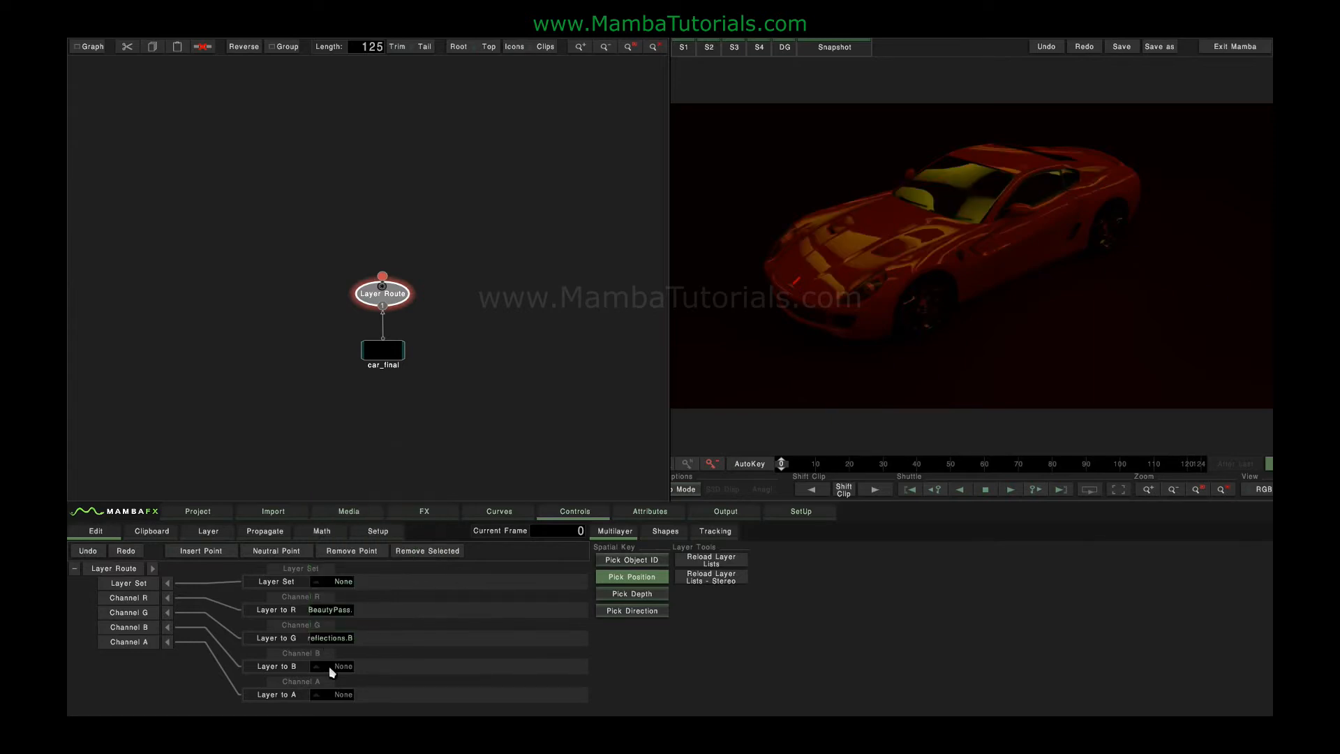
{"action": "left_click", "coordinate": [329, 666]}
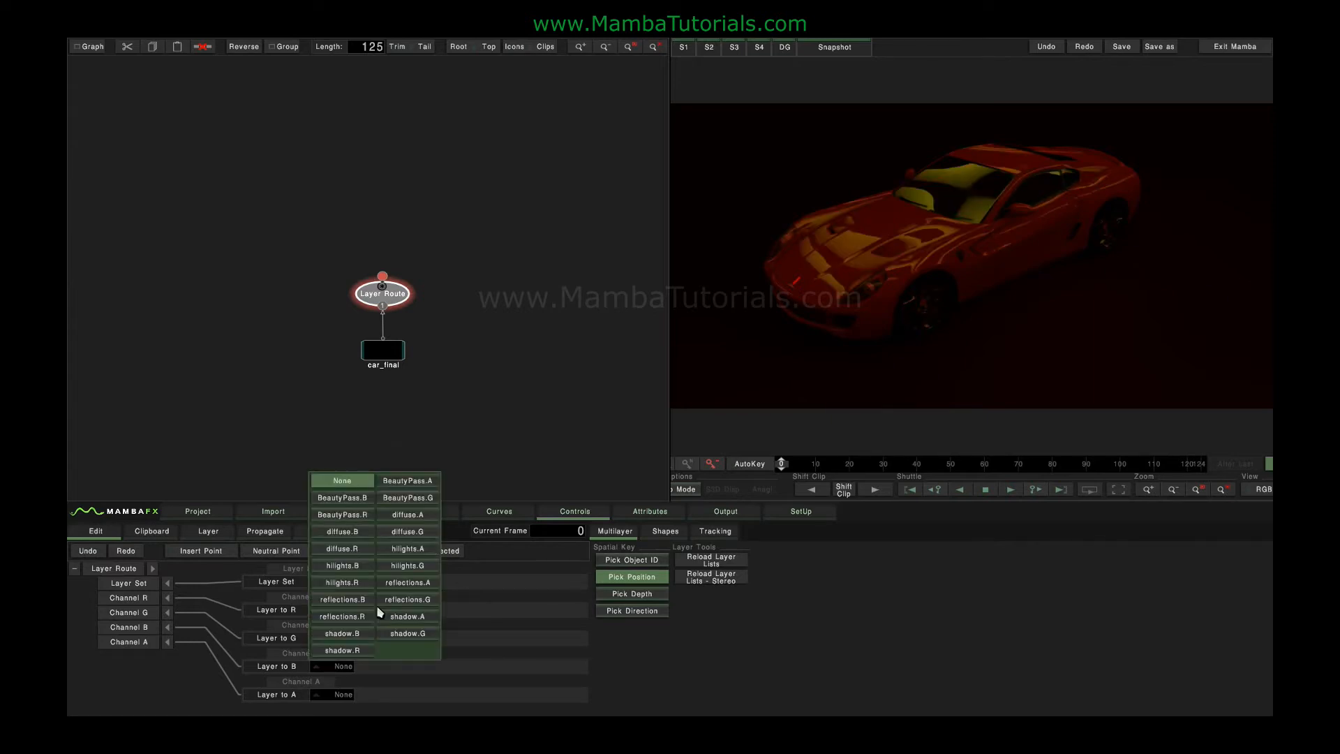
{"action": "left_click", "coordinate": [402, 635]}
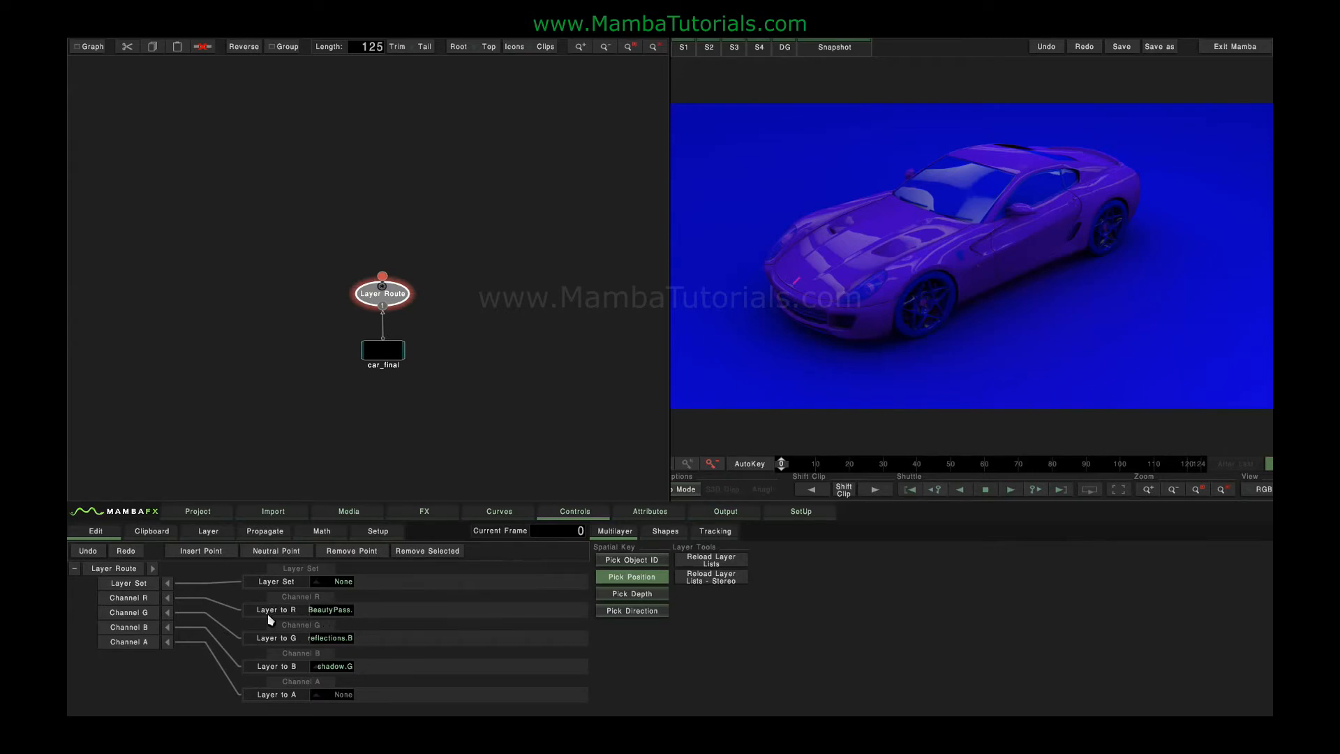
Switch the Layer Route's Layer Set through BeautyPass and reflections, ending on the shadow set
{"action": "left_click", "coordinate": [331, 581]}
{"action": "left_click", "coordinate": [410, 499]}
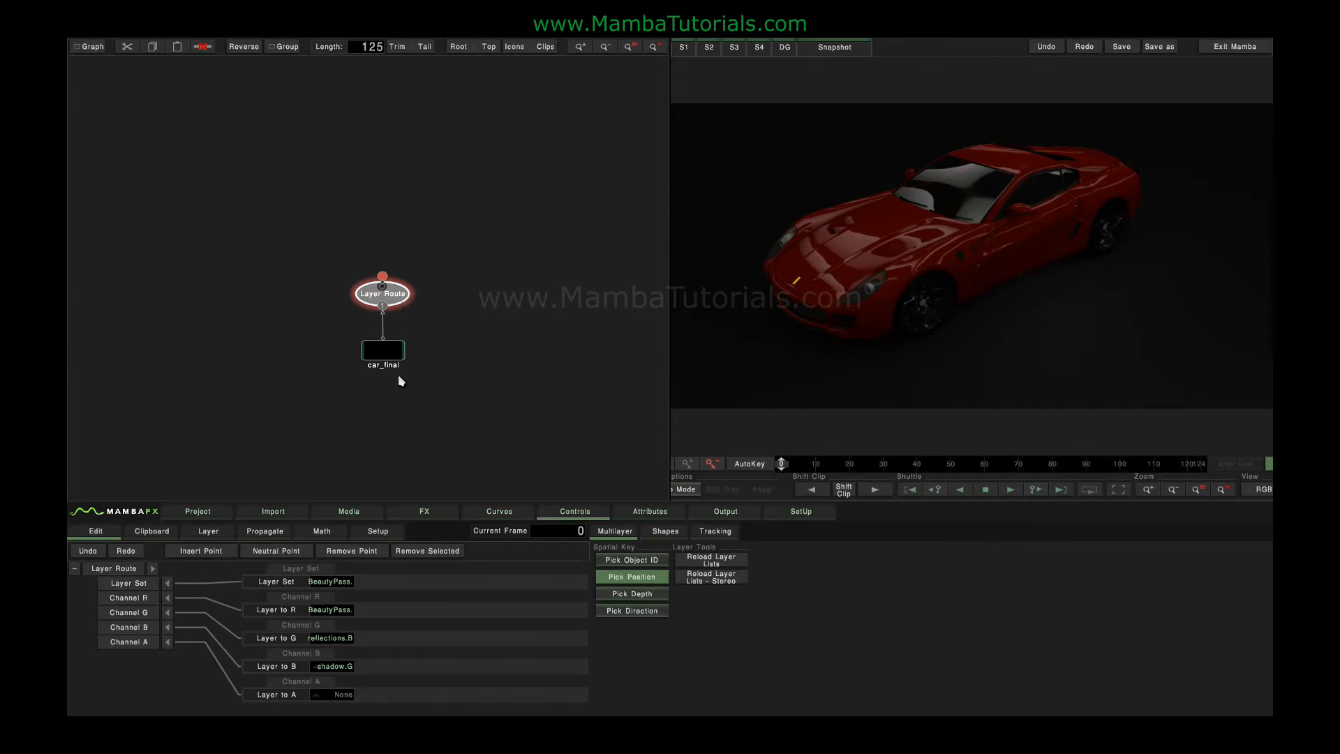
{"action": "left_click", "coordinate": [334, 579]}
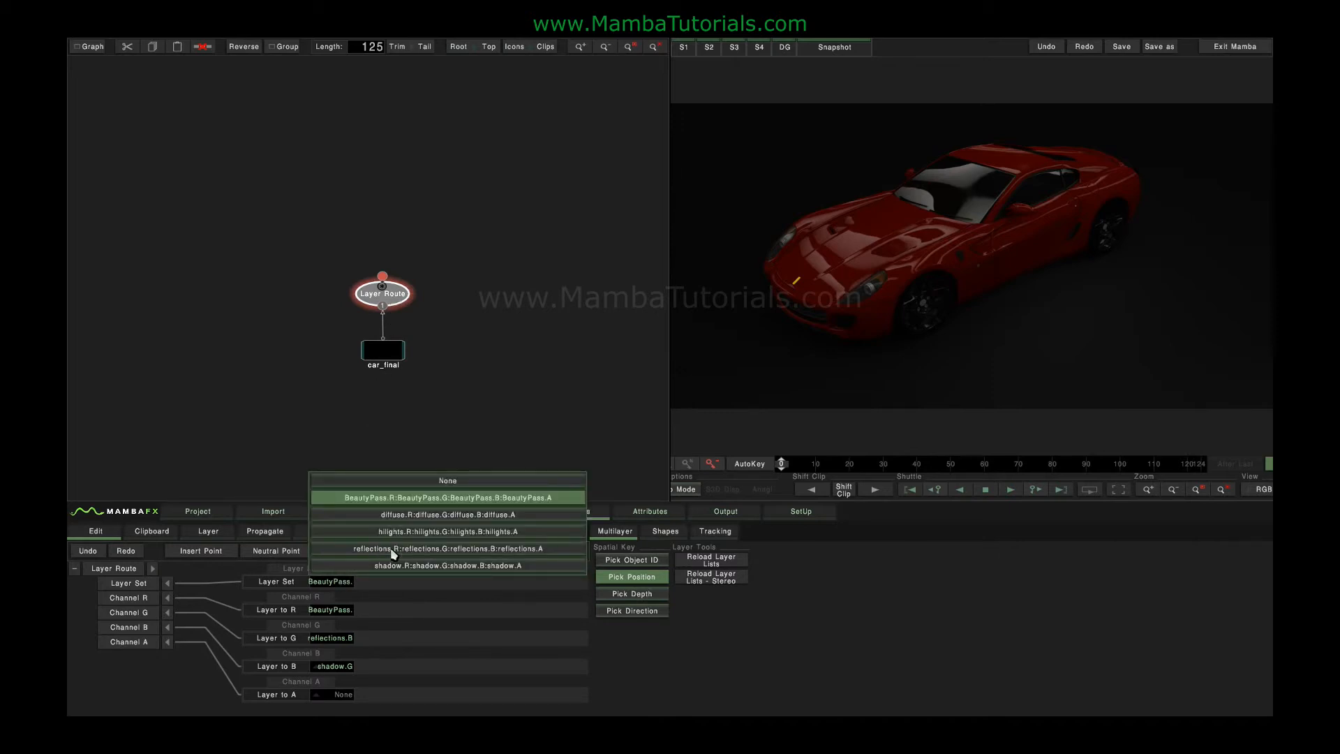
{"action": "left_click", "coordinate": [393, 553]}
{"action": "left_click", "coordinate": [336, 581]}
{"action": "left_click", "coordinate": [366, 565]}
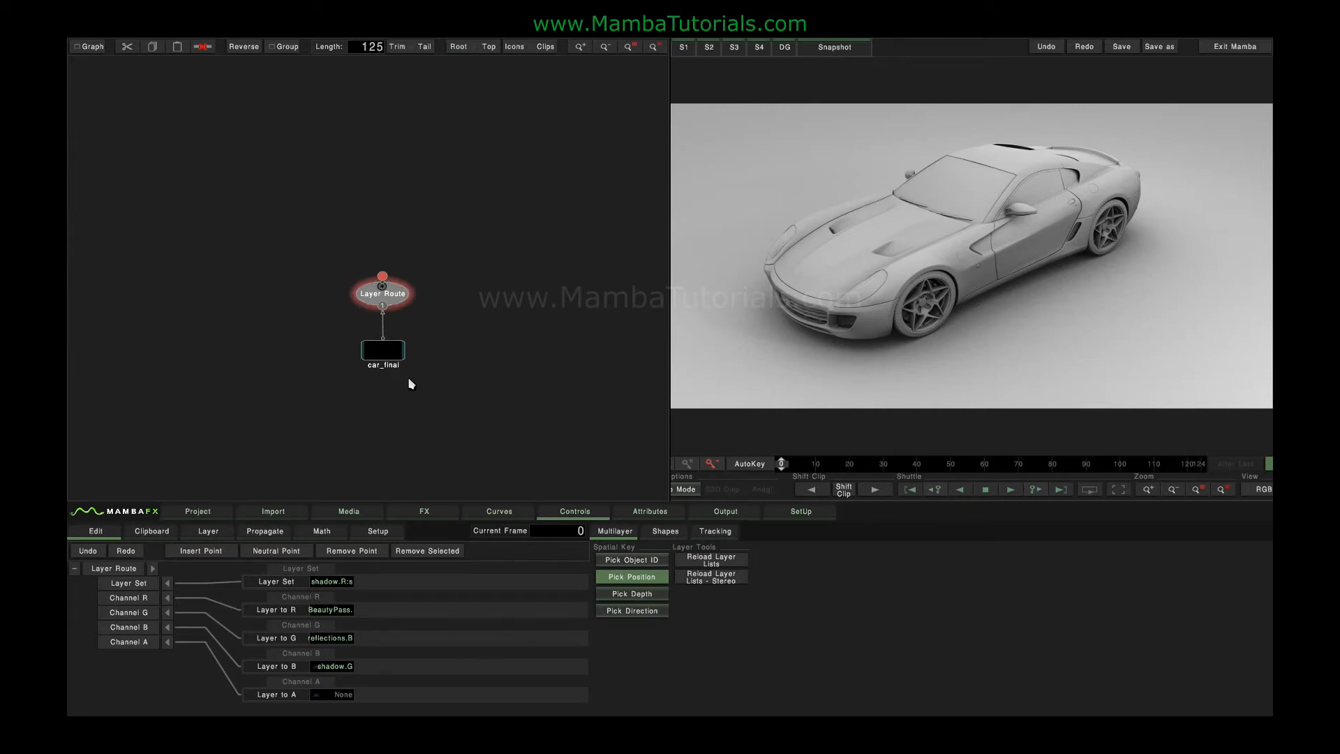
Examine the prepared Diffuse, Highlights and Reflections branches, viewing each ColorGrade output and its layer set
{"action": "left_click_drag", "start_coordinate": [467, 387], "coordinate": [269, 395]}
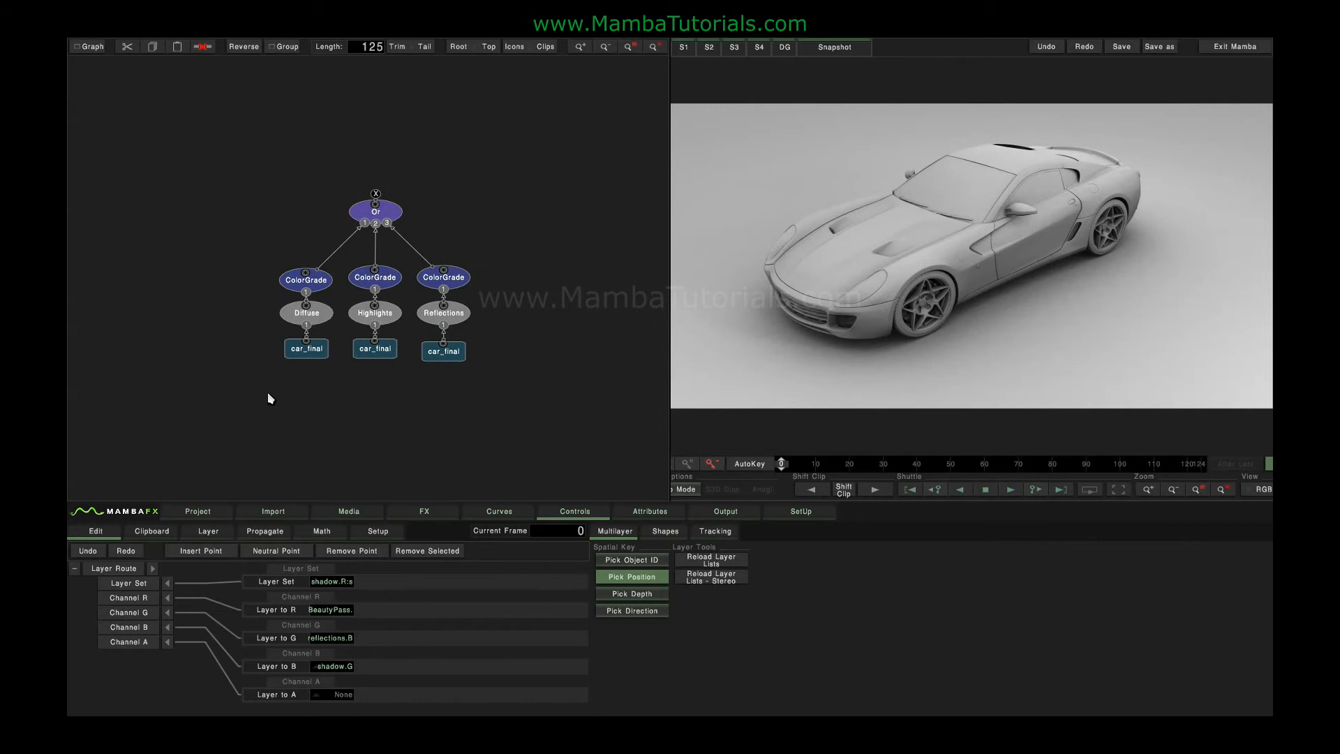
{"action": "left_click", "coordinate": [315, 357]}
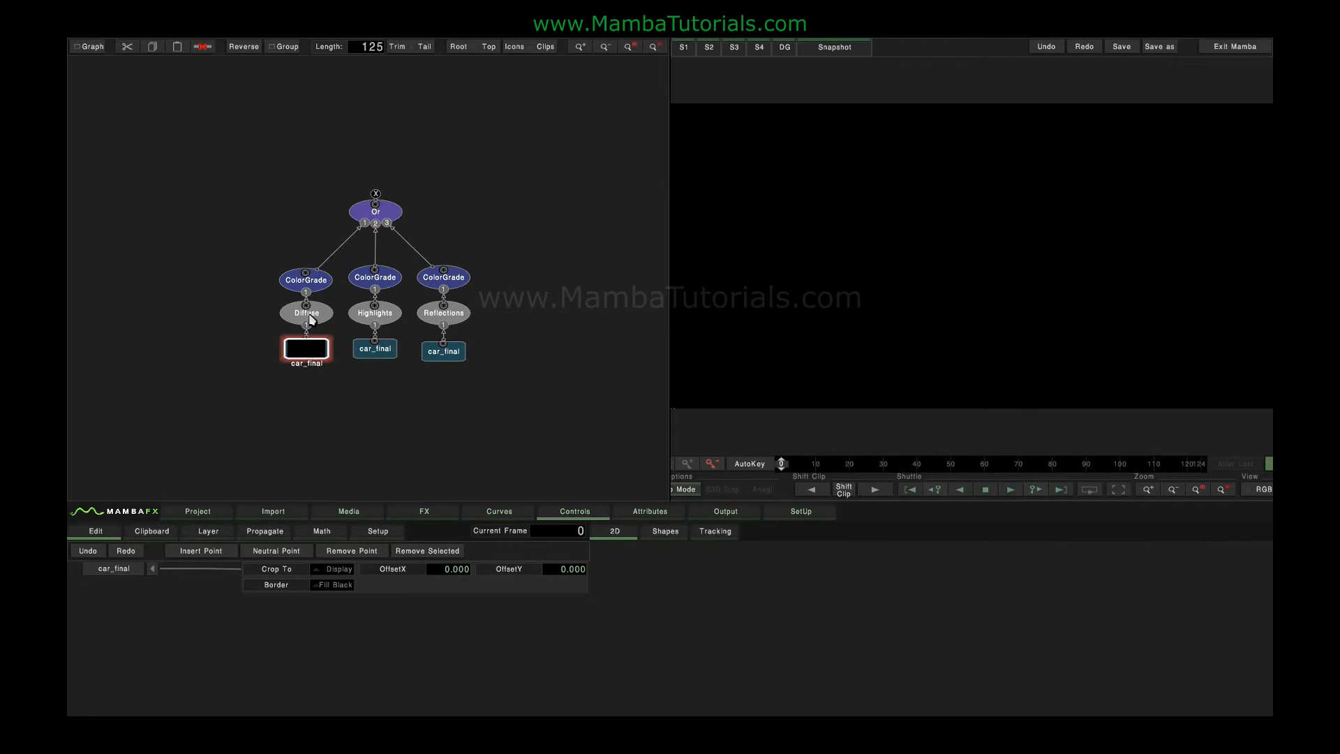
{"action": "left_click", "coordinate": [314, 285]}
{"action": "left_click", "coordinate": [320, 316]}
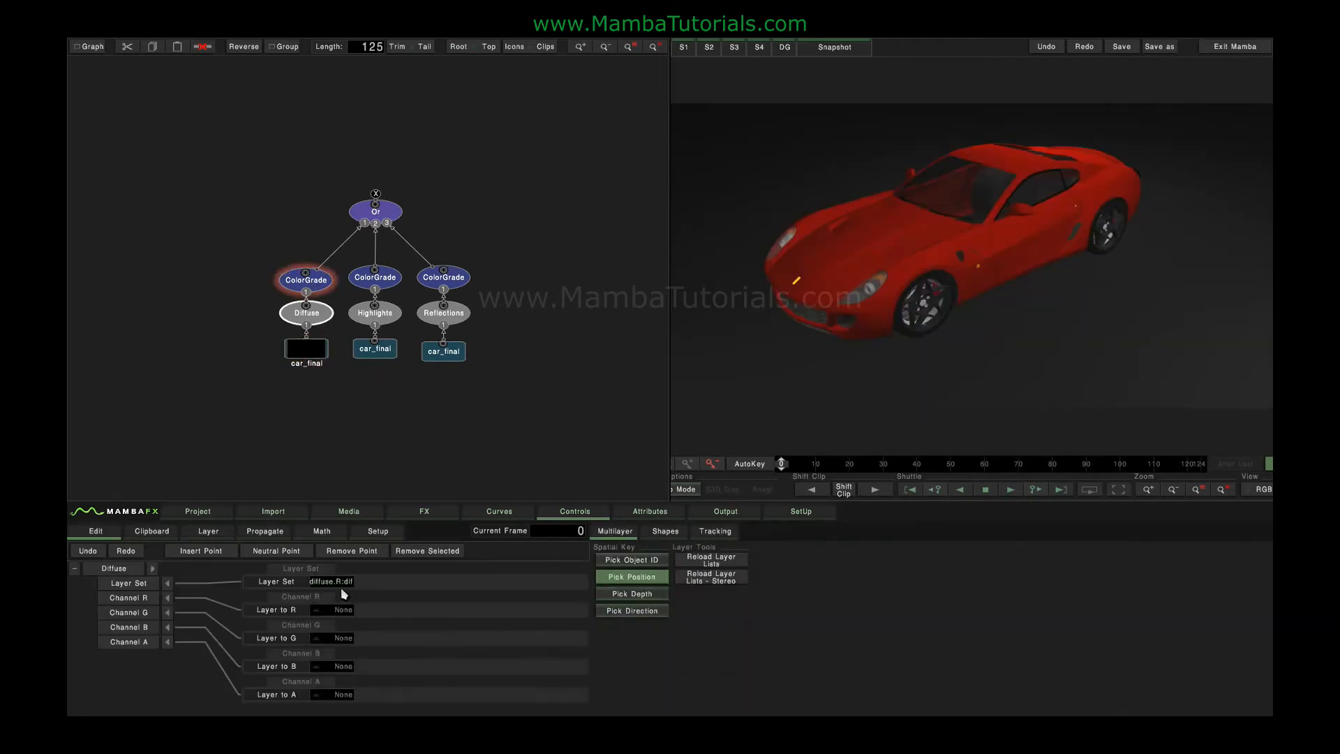
{"action": "left_click", "coordinate": [388, 277]}
{"action": "left_click", "coordinate": [391, 315]}
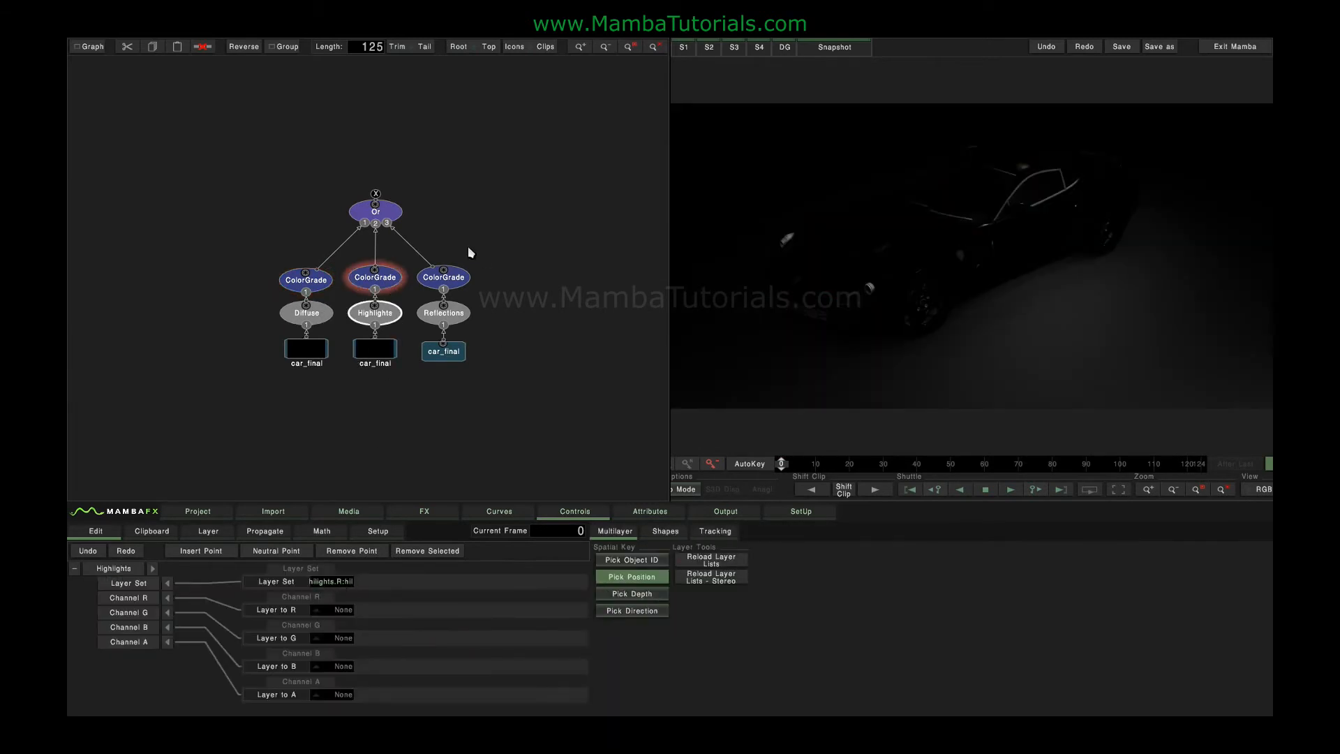
{"action": "left_click", "coordinate": [459, 281]}
{"action": "left_click", "coordinate": [457, 319]}
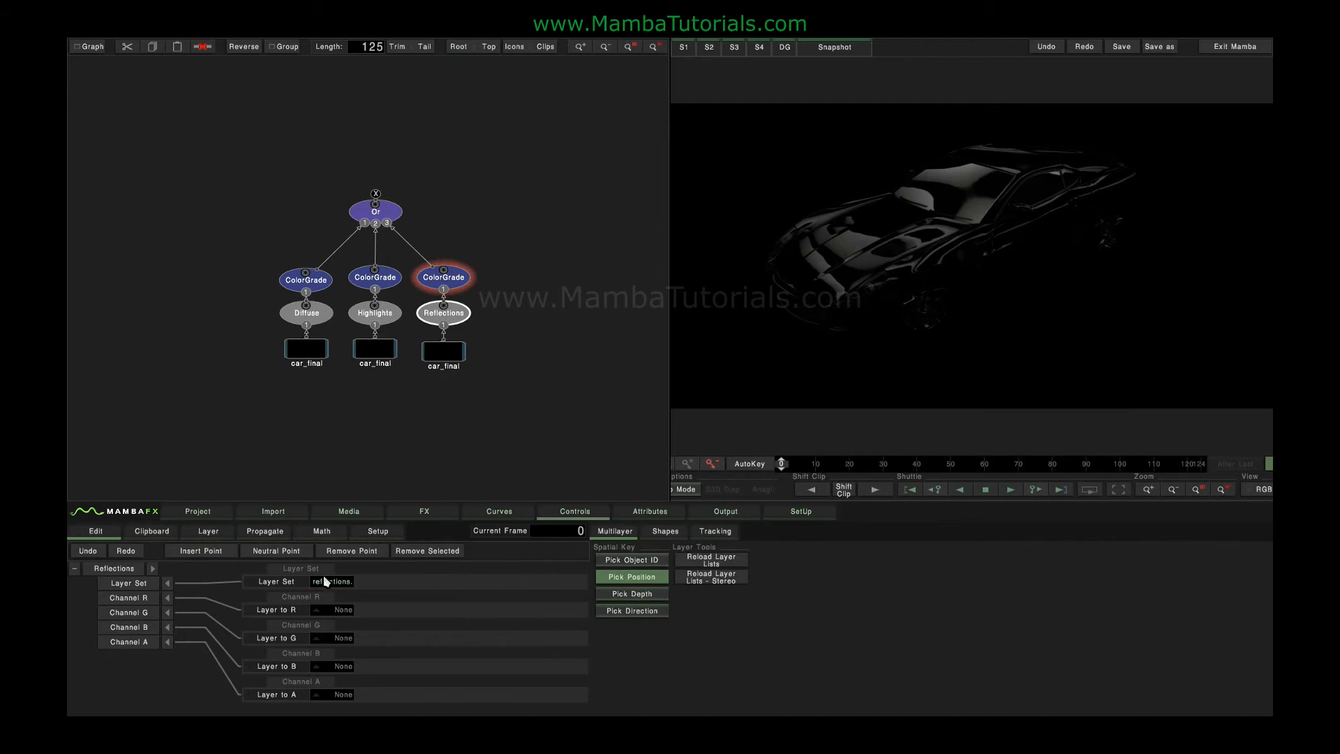
View the Or composite and lower the White Point of the Reflections branch's ColorGrade to -20.12 on all channels
{"action": "left_click", "coordinate": [387, 217]}
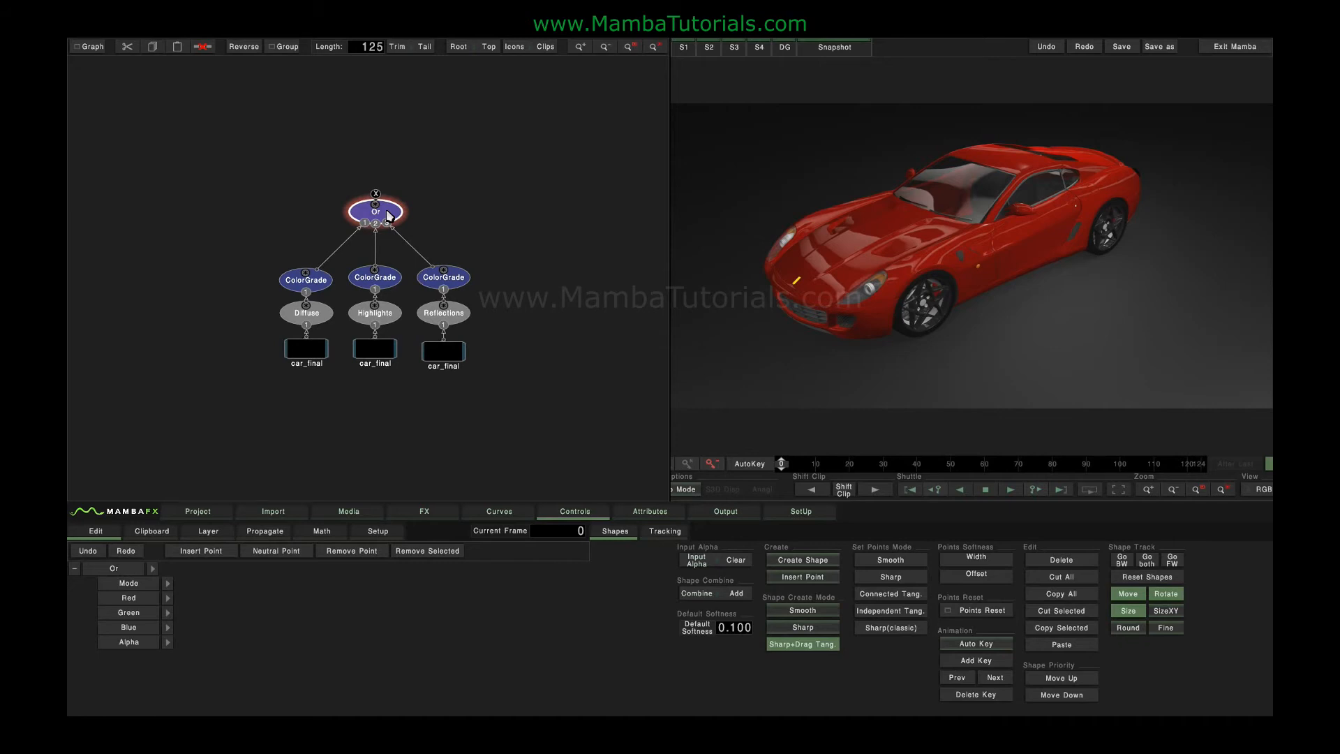
{"action": "left_click", "coordinate": [419, 279]}
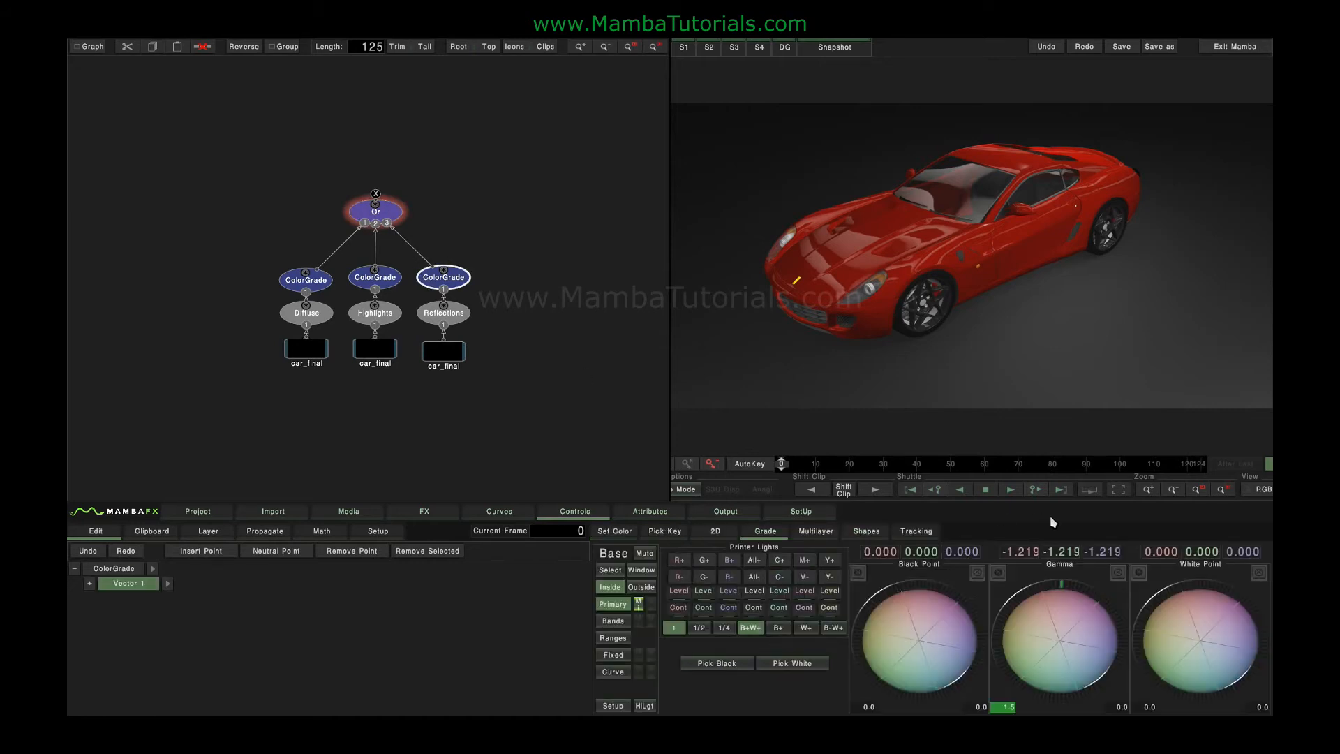
{"action": "left_click_drag", "start_coordinate": [1184, 590], "coordinate": [1117, 641]}
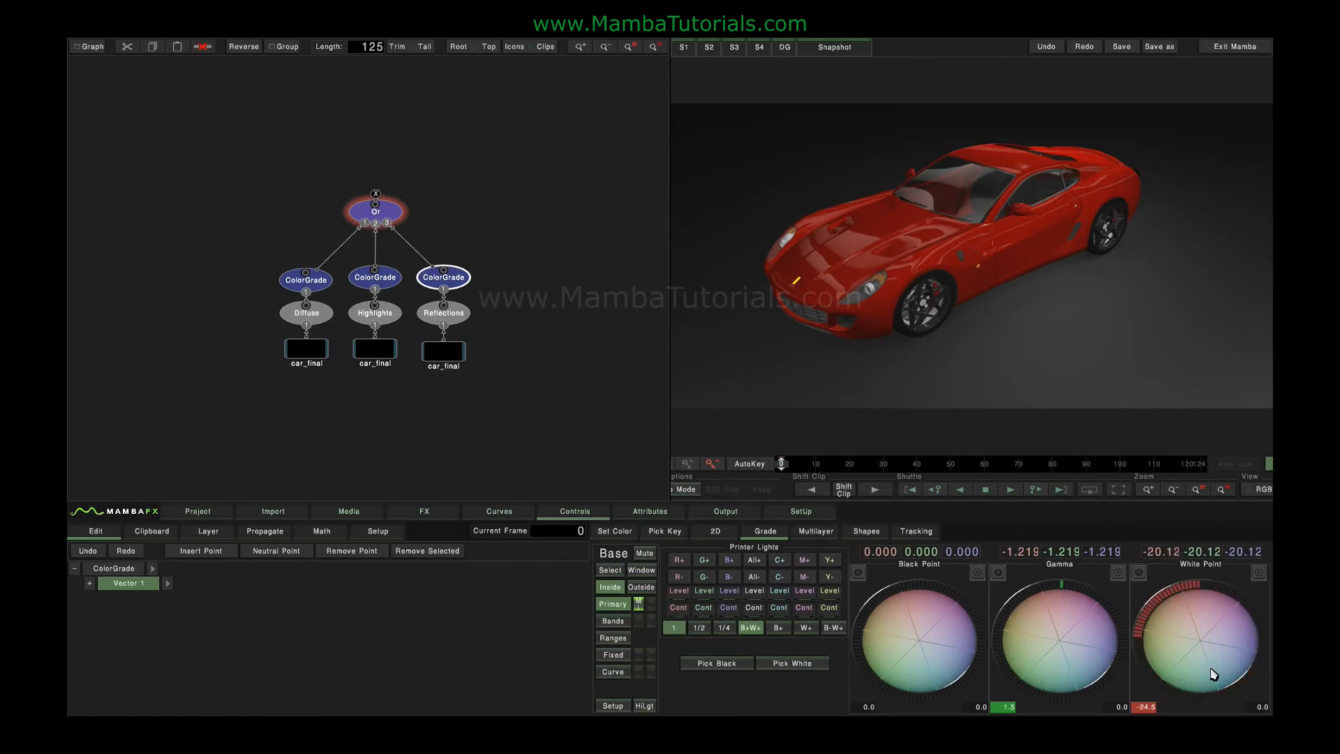
Duplicate the Reflections branch's car_final clip beside the tree and add a Layer Route node to the copy
{"action": "left_click", "coordinate": [453, 353]}
{"action": "left_click_drag", "start_coordinate": [452, 356], "coordinate": [538, 354]}
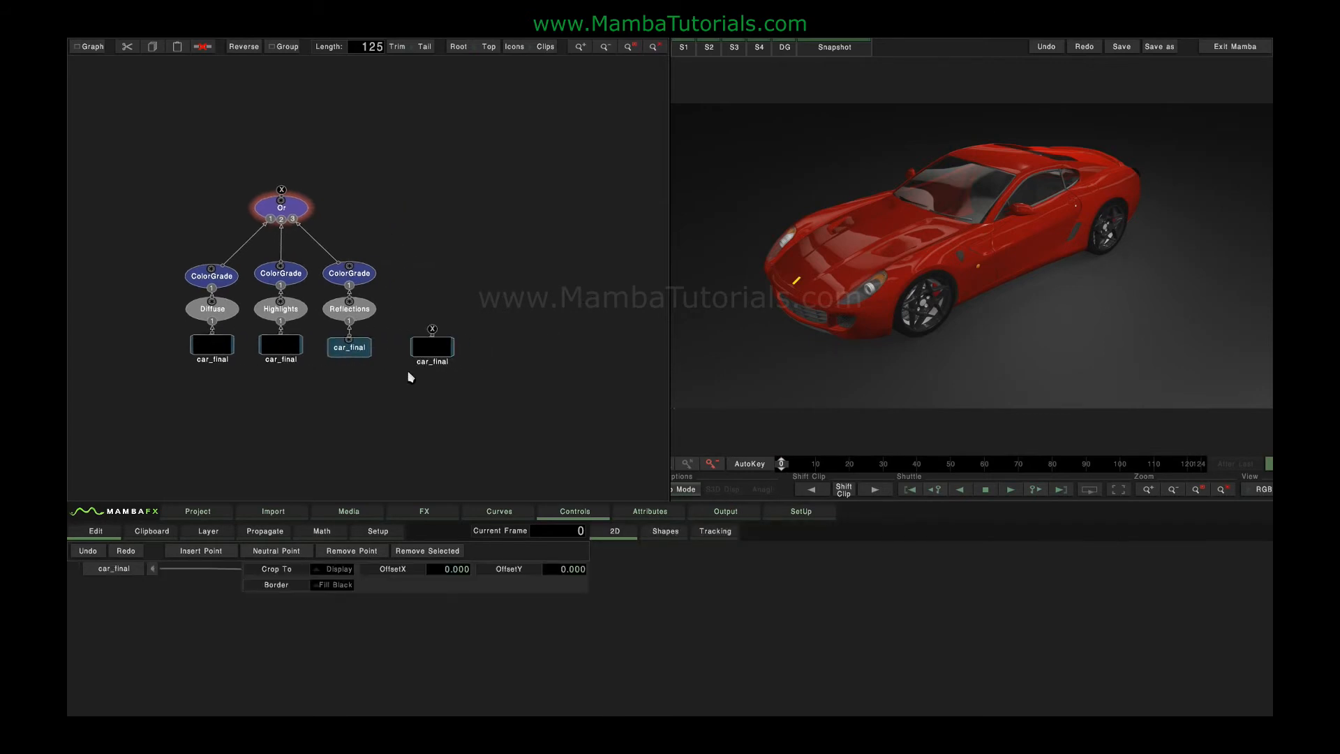
{"action": "left_click", "coordinate": [434, 352]}
{"action": "left_click", "coordinate": [424, 511]}
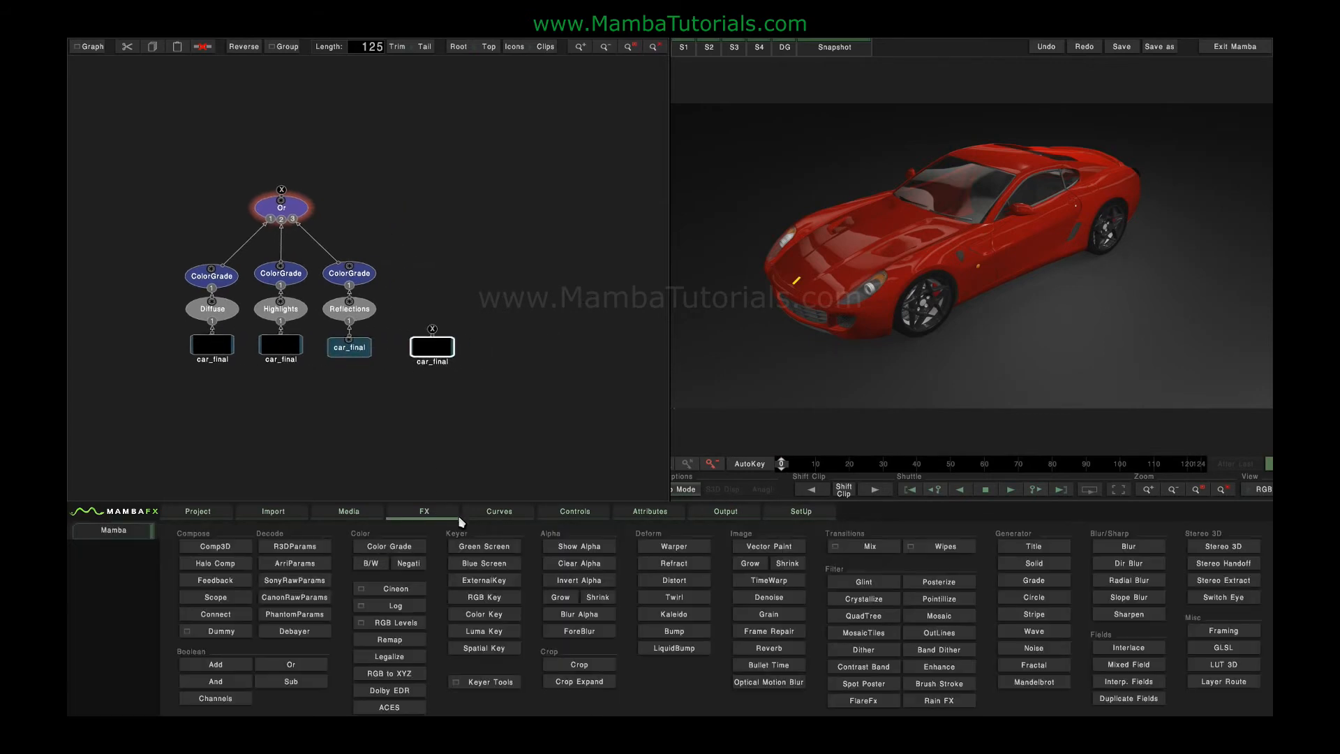
{"action": "left_click", "coordinate": [1222, 680]}
Open the new Layer Route node and set its Layer Set to shadow
{"action": "left_click", "coordinate": [437, 313]}
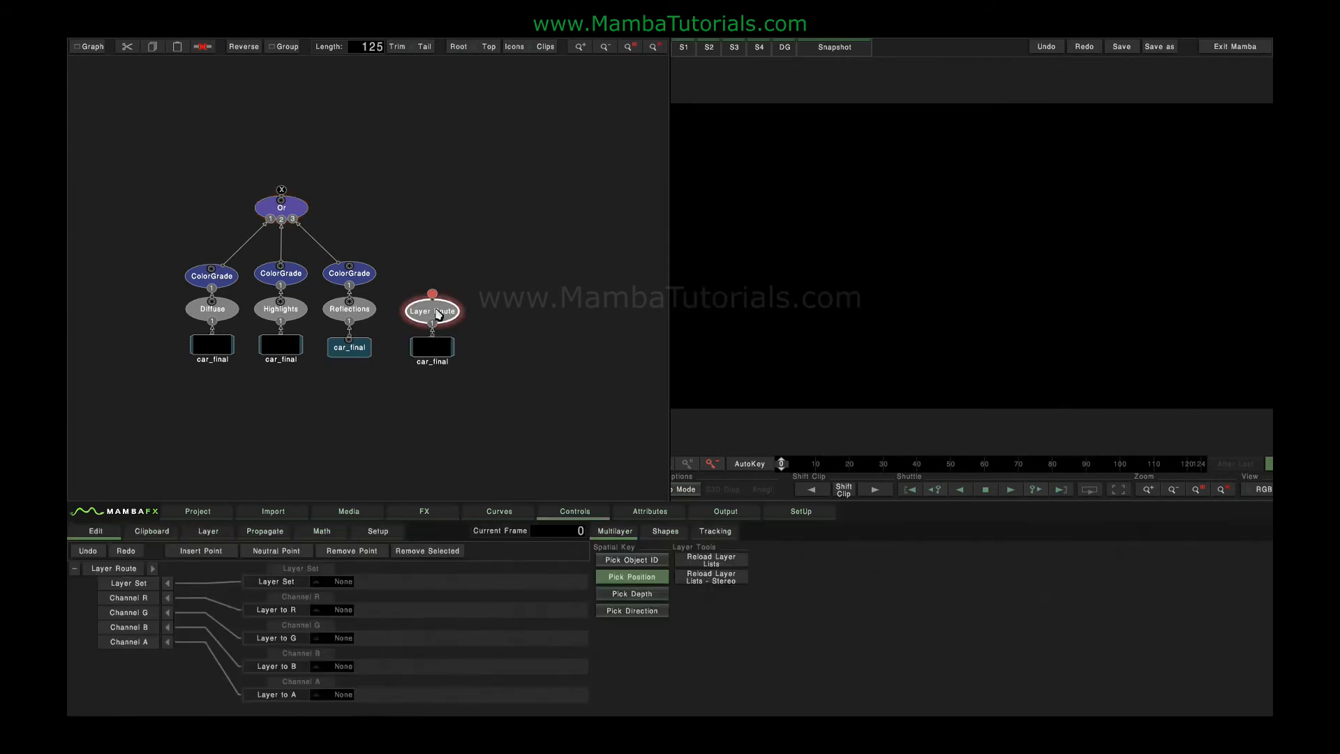
{"action": "left_click", "coordinate": [354, 583]}
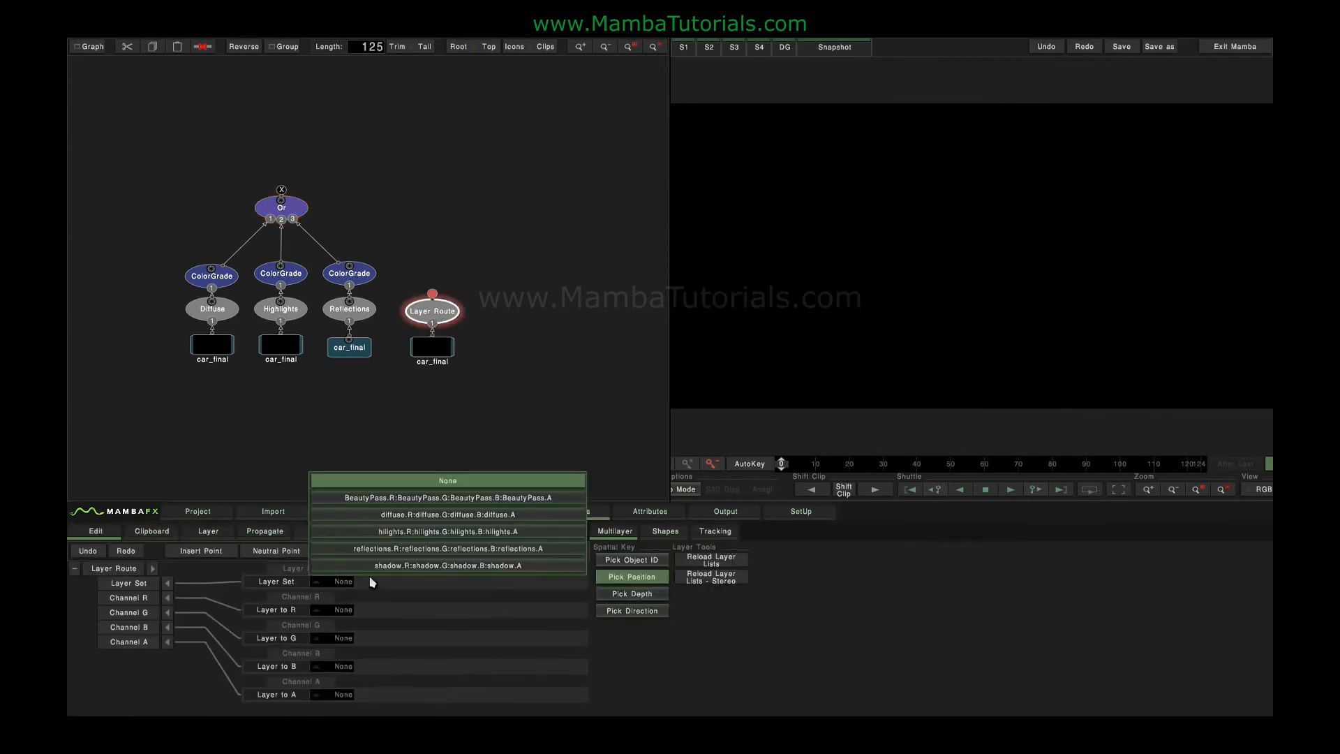
{"action": "left_click", "coordinate": [403, 565]}
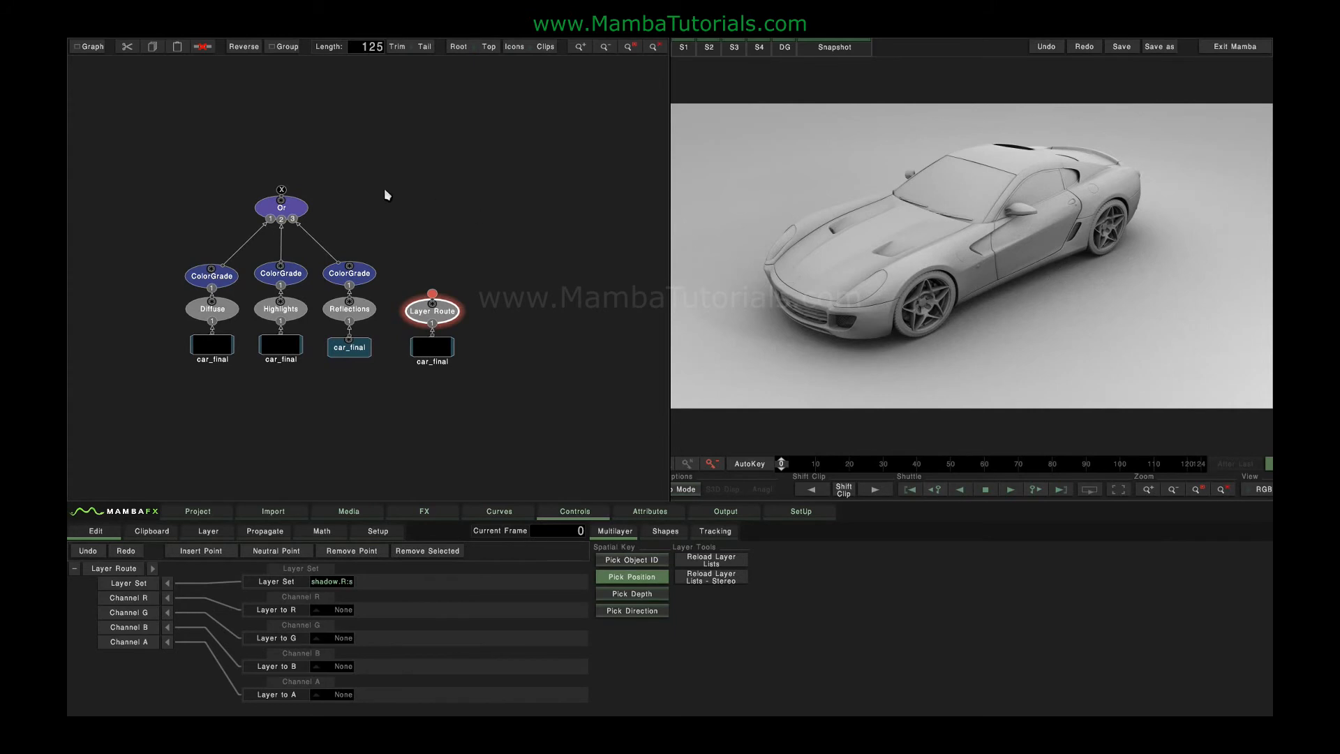
Add an And (Multiply) node above the Or node and connect the shadow Layer Route as its second input
{"action": "left_click", "coordinate": [294, 209]}
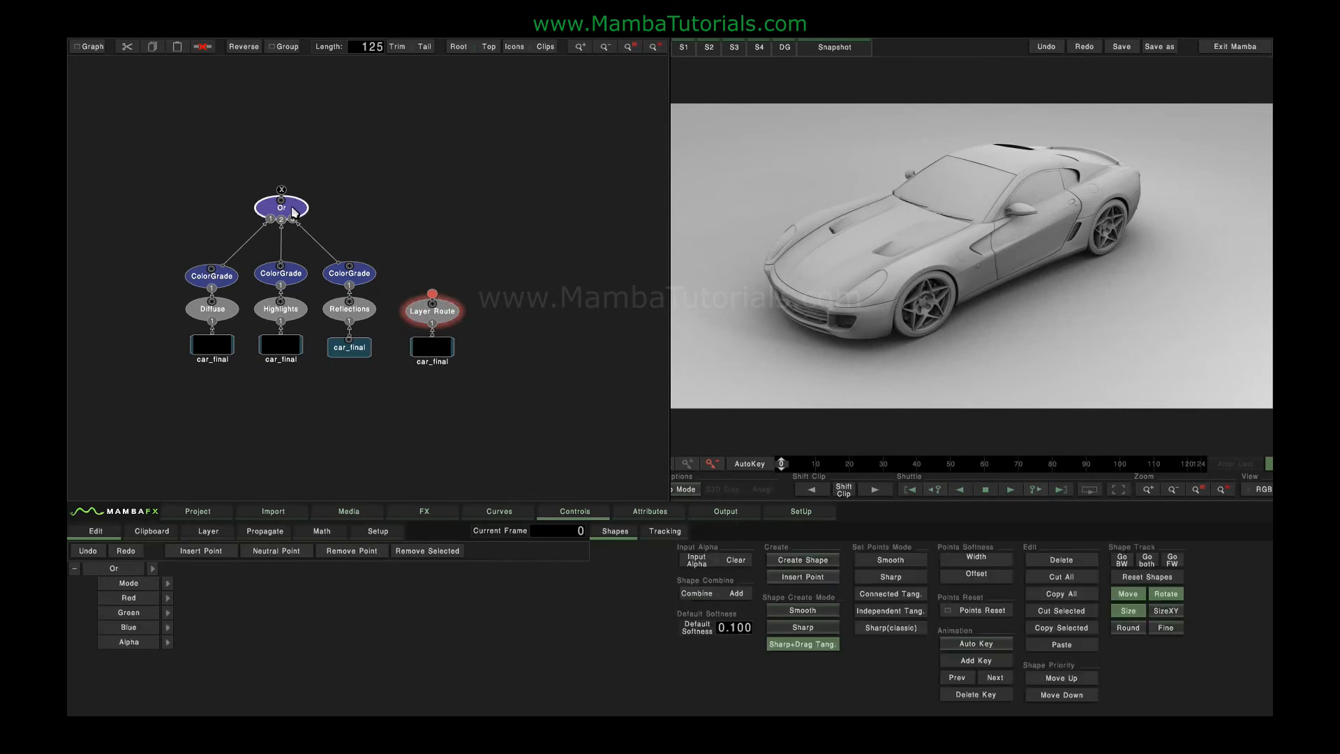
{"action": "left_click", "coordinate": [424, 511]}
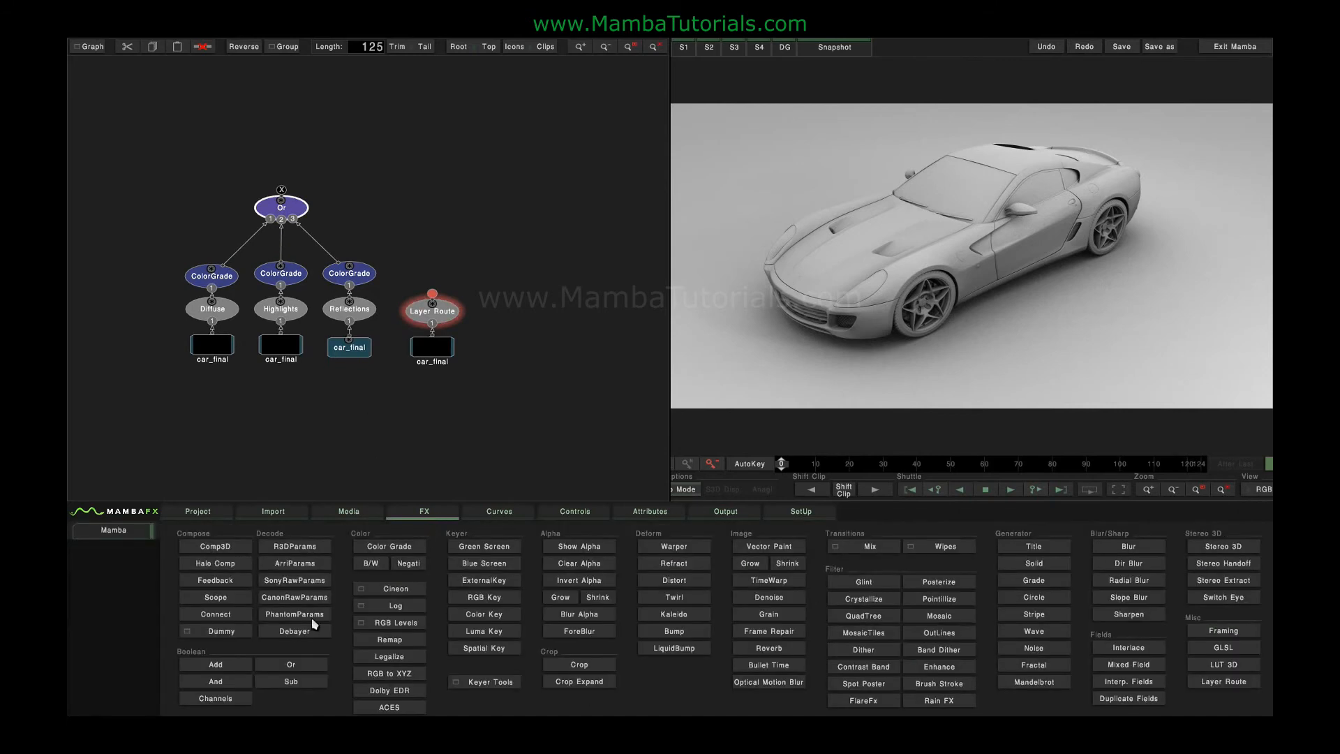
{"action": "left_click", "coordinate": [218, 682]}
{"action": "left_click_drag", "start_coordinate": [311, 169], "coordinate": [449, 144]}
{"action": "left_click_drag", "start_coordinate": [432, 296], "coordinate": [434, 143]}
{"action": "left_click", "coordinate": [434, 143]}
{"action": "left_click", "coordinate": [448, 315]}
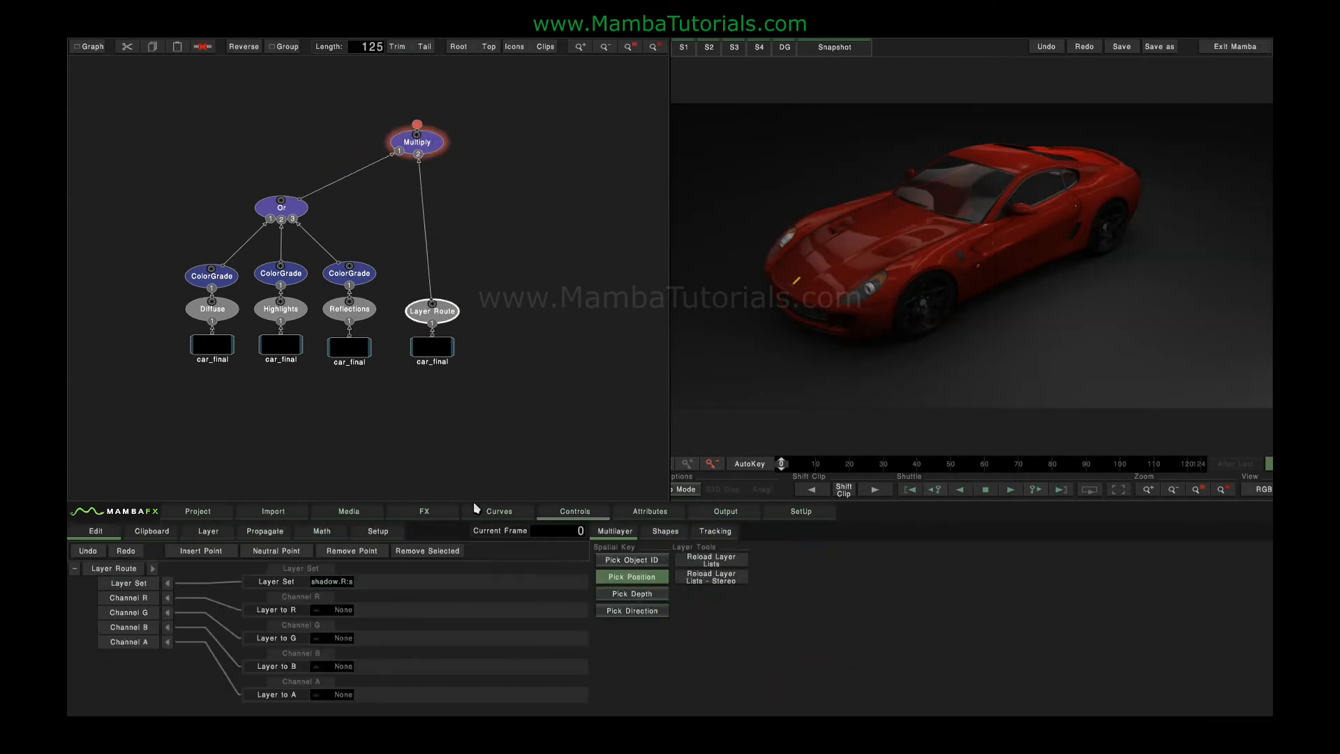
Insert a ColorGrade node between the shadow Layer Route and Multiply, setting its Black Point to 38.14 and Gamma to -10.97 on all channels
{"action": "left_click", "coordinate": [417, 518]}
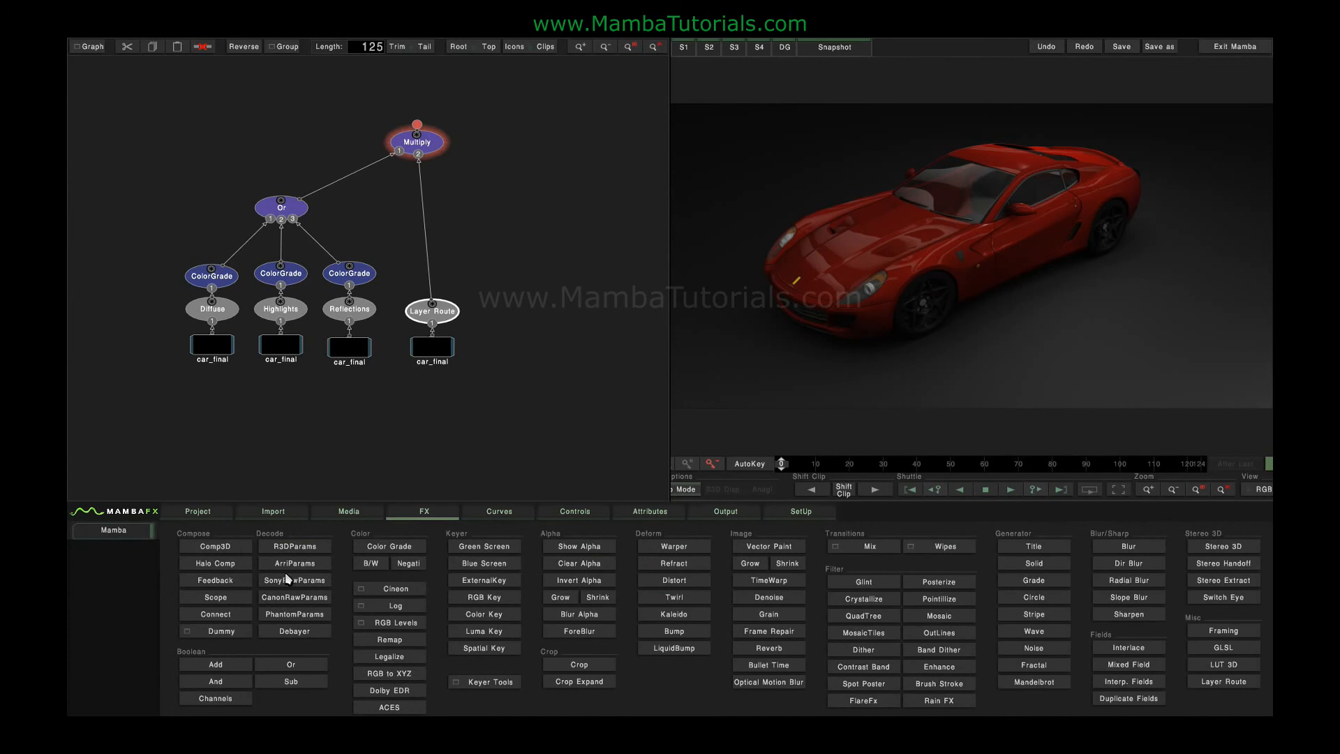
{"action": "left_click", "coordinate": [379, 547]}
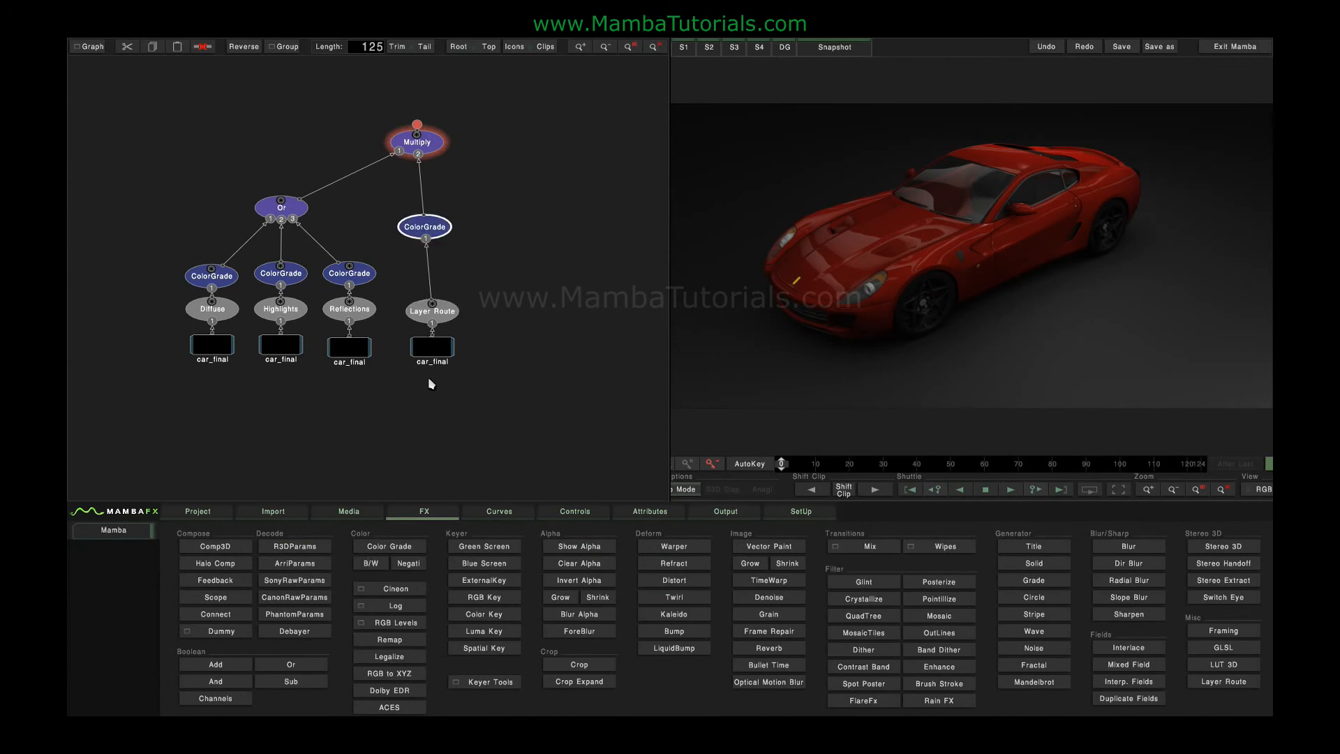
{"action": "left_click", "coordinate": [435, 232]}
{"action": "left_click_drag", "start_coordinate": [865, 614], "coordinate": [1138, 606]}
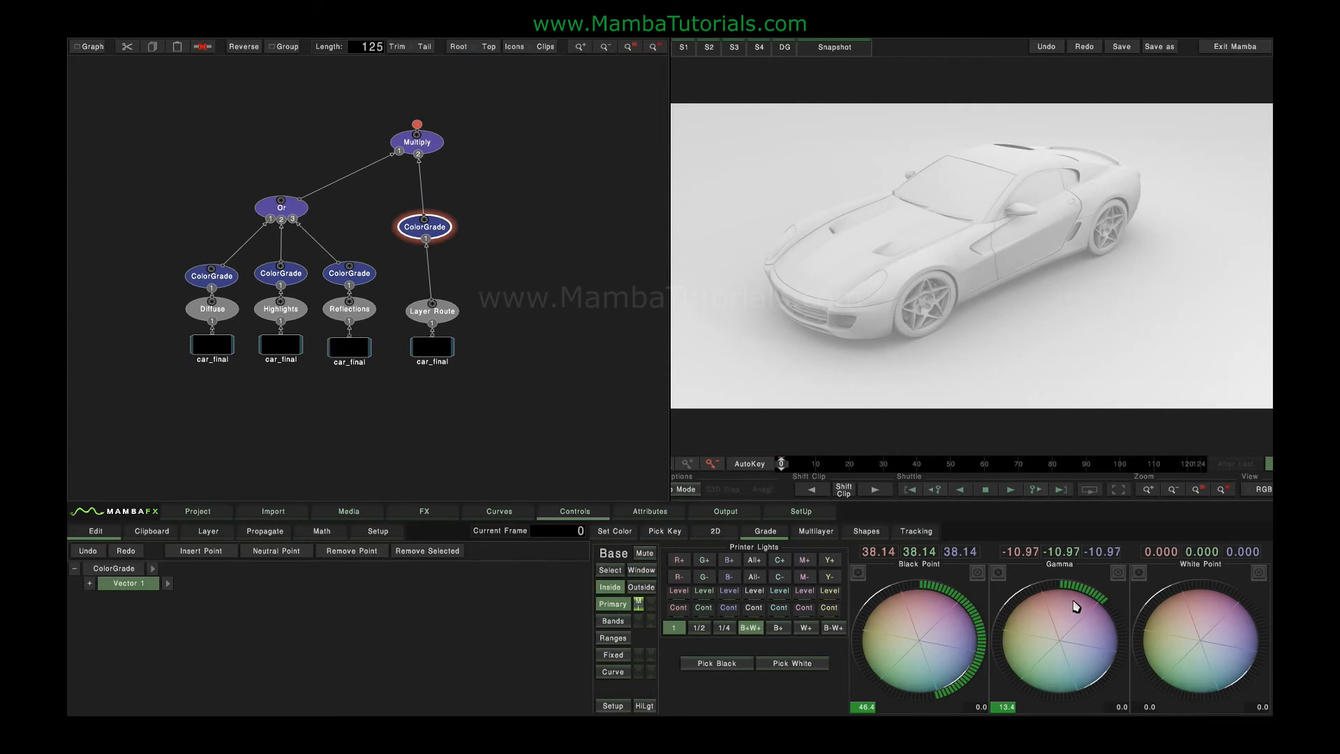
View the Multiply composite and set the shadow ColorGrade's Gamma to -10.08 and Black Point to -7.128 on all channels
{"action": "left_click", "coordinate": [418, 141]}
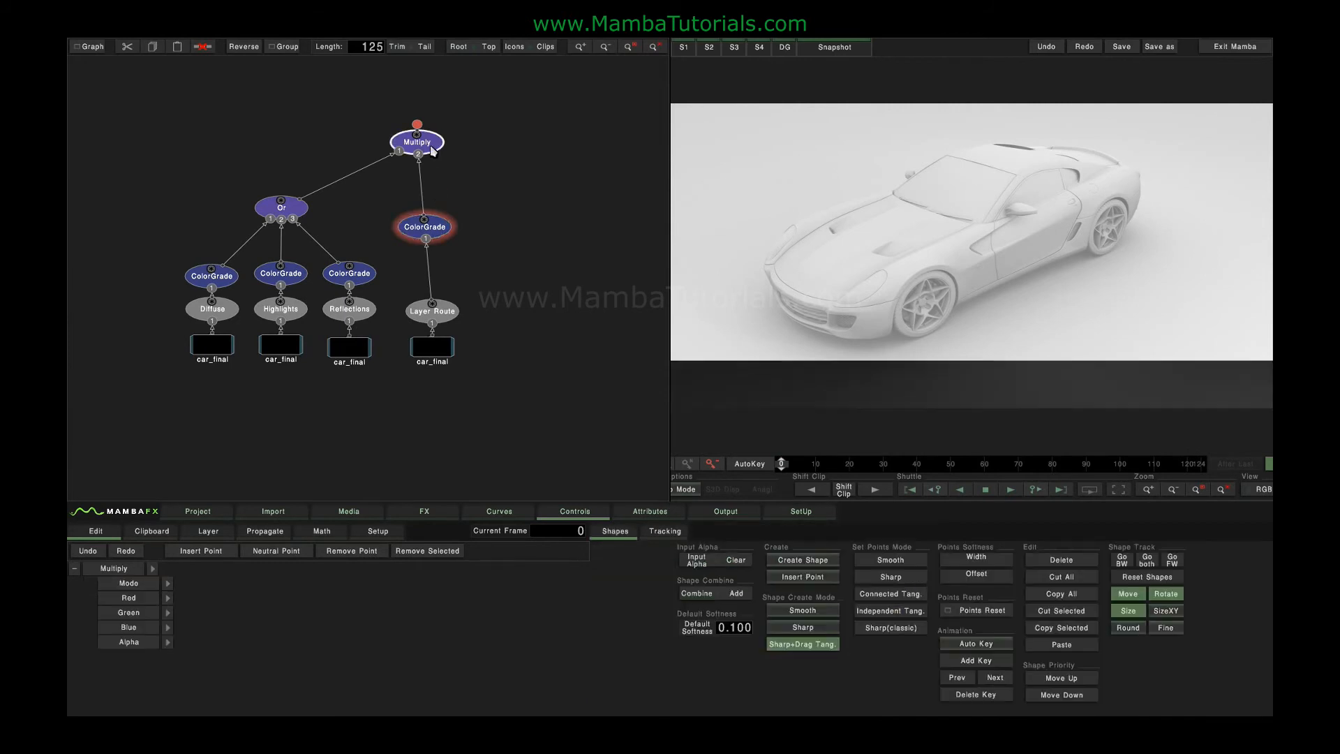
{"action": "left_click", "coordinate": [425, 226]}
{"action": "mouse_move", "coordinate": [1062, 599]}
{"action": "left_mouse_down"}
{"action": "mouse_move", "coordinate": [969, 594]}
{"action": "mouse_move", "coordinate": [1182, 585]}
{"action": "mouse_move", "coordinate": [1057, 586]}
{"action": "left_mouse_up"}
{"action": "left_click_drag", "start_coordinate": [959, 591], "coordinate": [398, 382]}
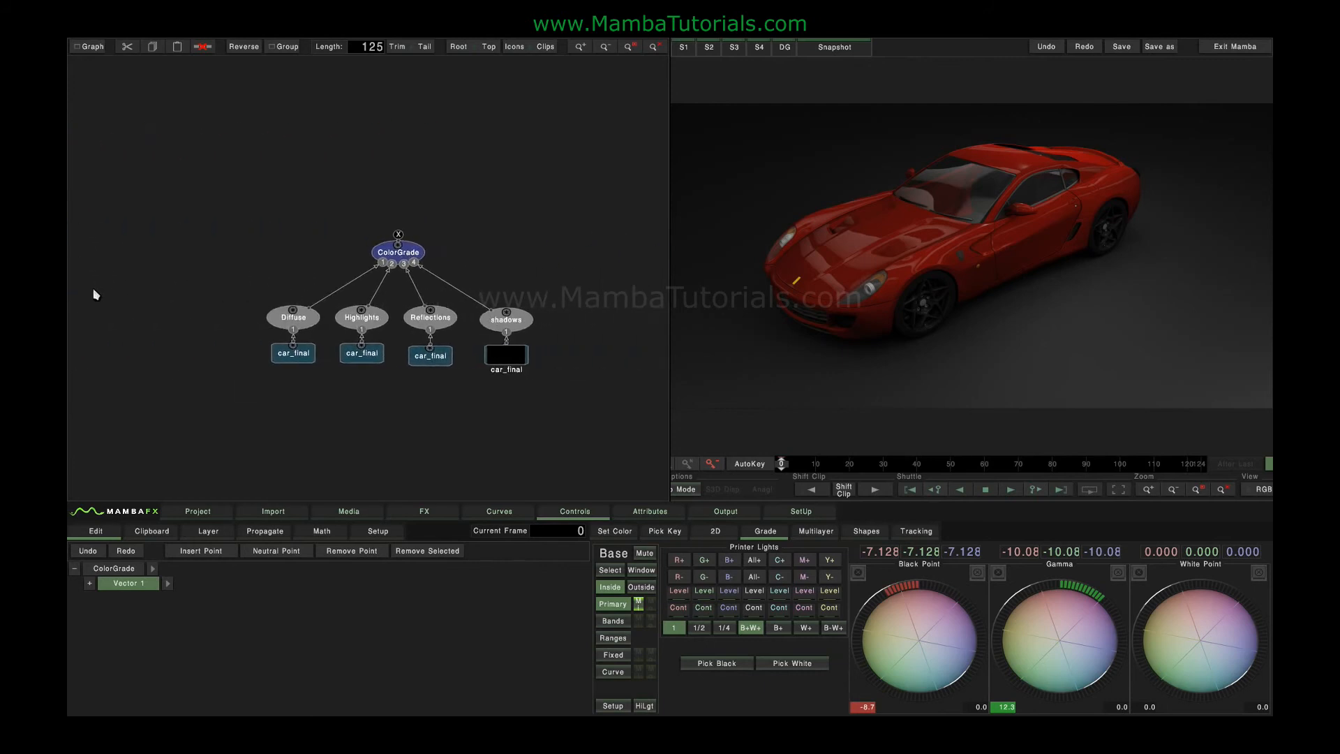
View the four-input ColorGrade composite and examine the Layer Route nodes feeding it, including the shadows node's name attribute
{"action": "left_click", "coordinate": [414, 252]}
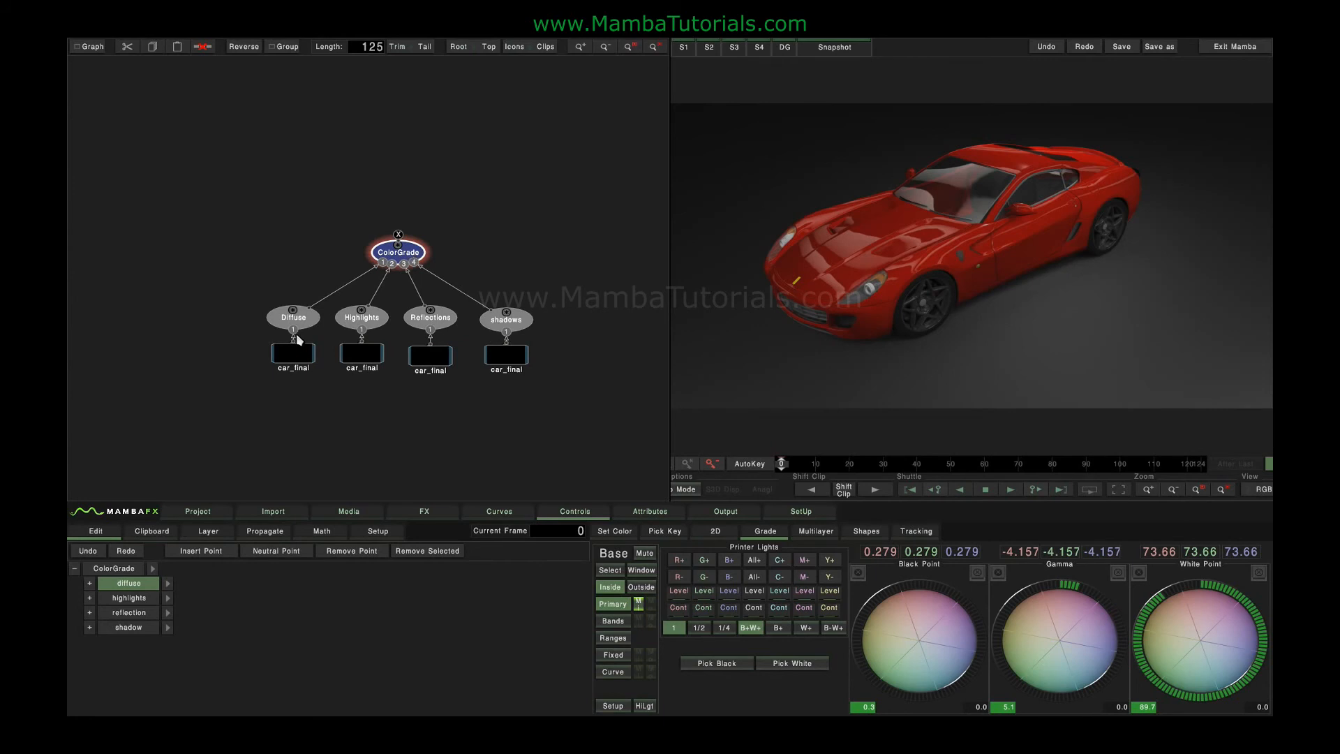
{"action": "left_click", "coordinate": [296, 327]}
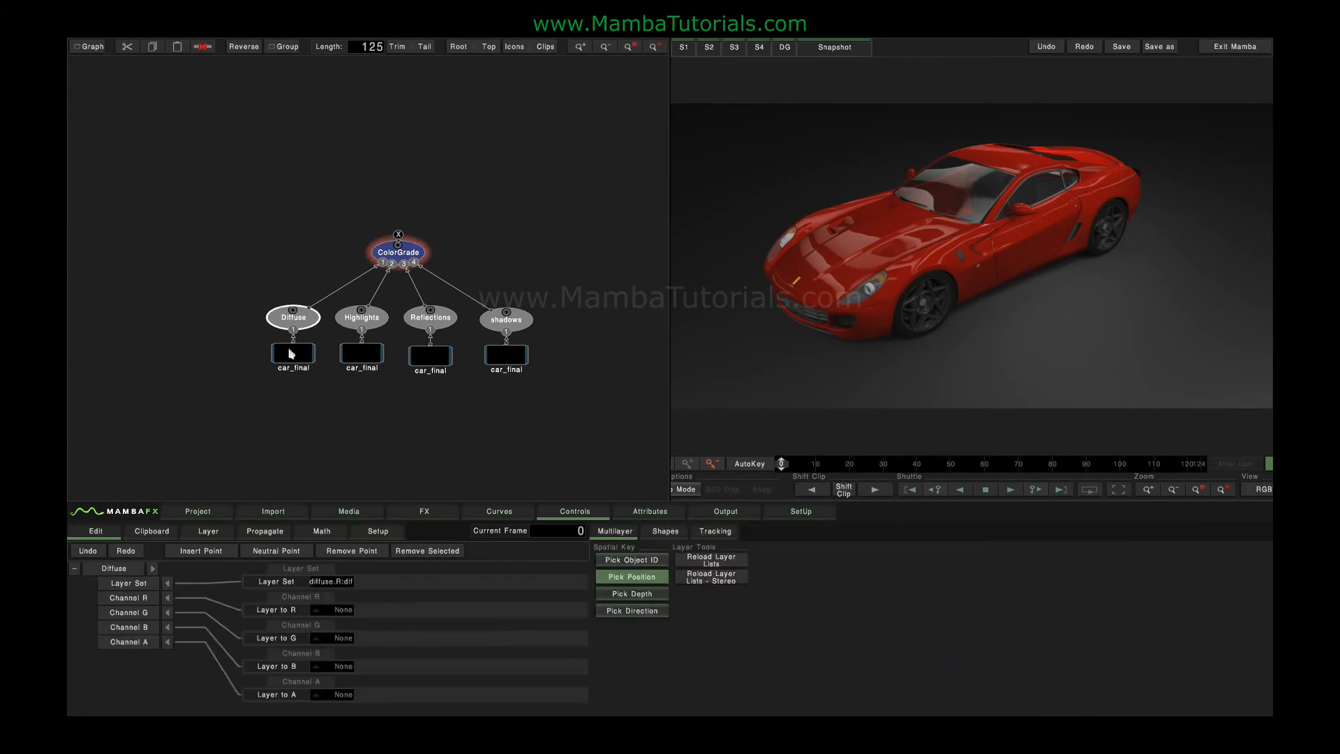
{"action": "left_click", "coordinate": [354, 327]}
{"action": "left_click", "coordinate": [425, 326]}
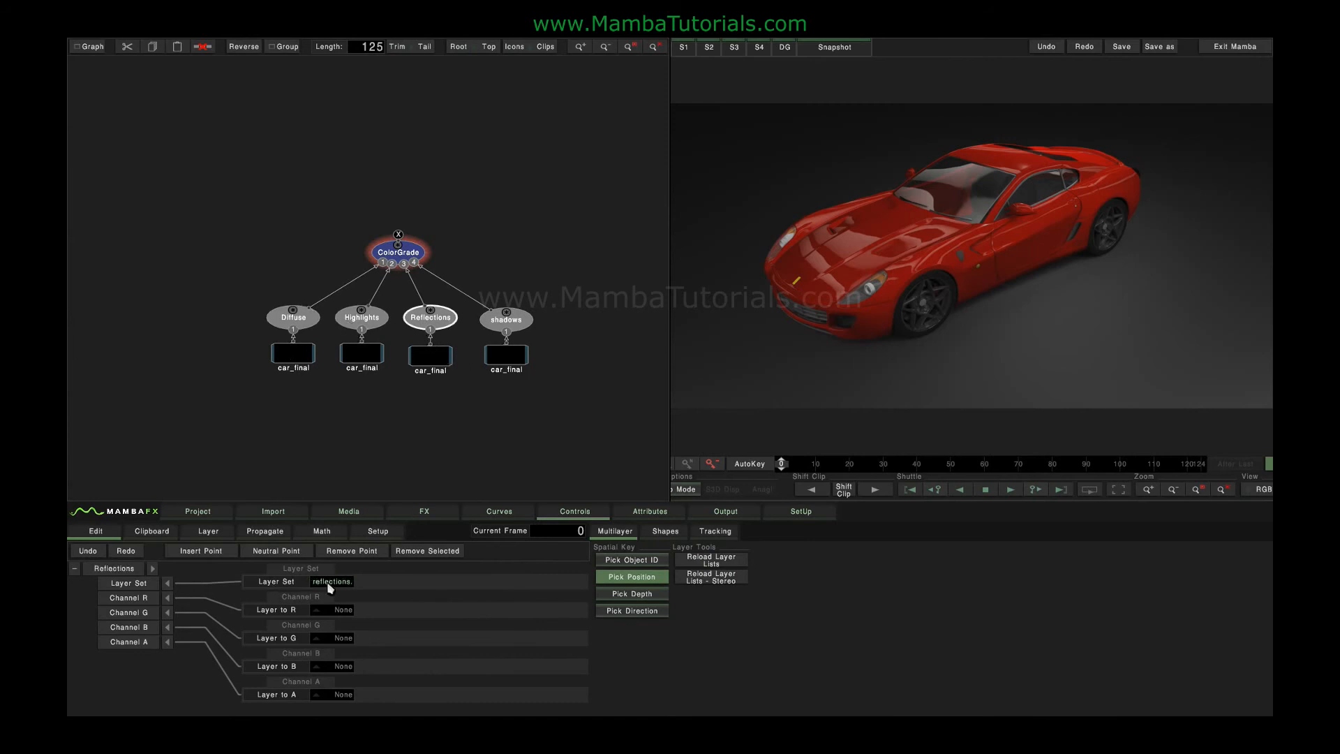
{"action": "left_click", "coordinate": [517, 324]}
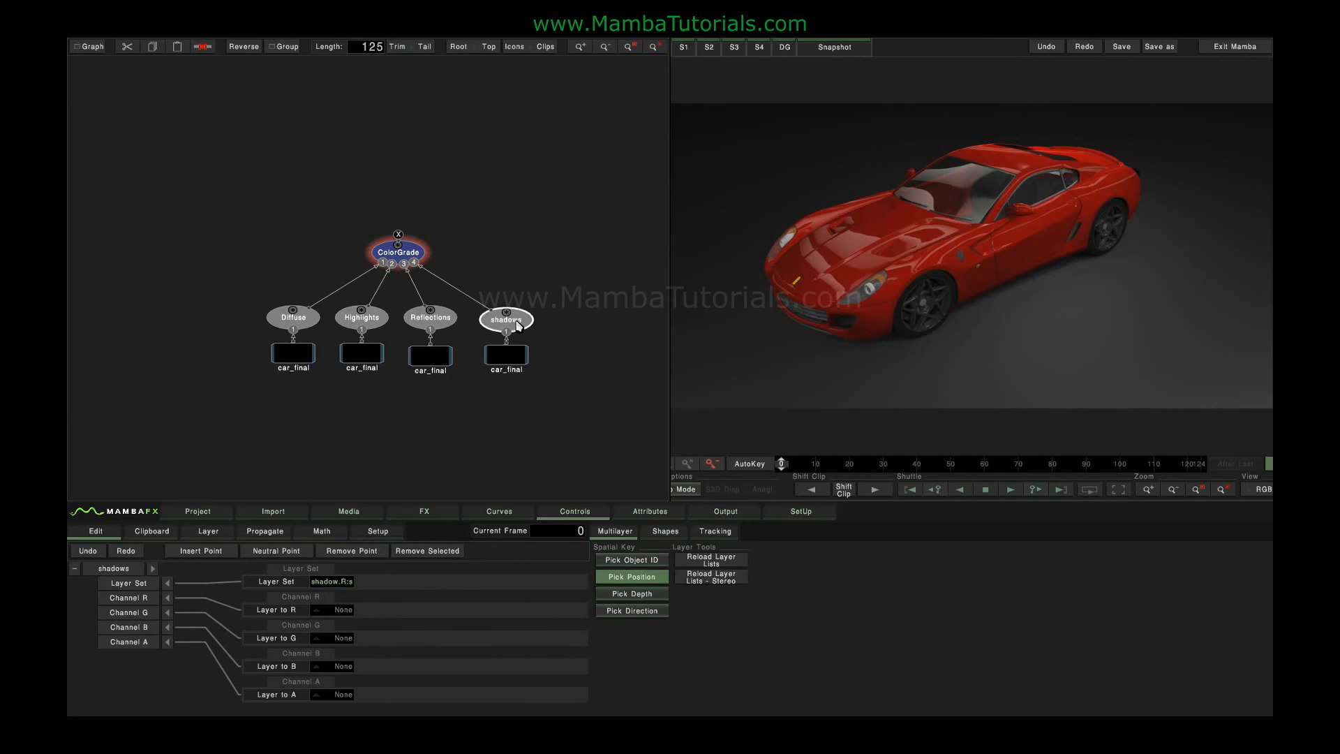
{"action": "left_click", "coordinate": [650, 511]}
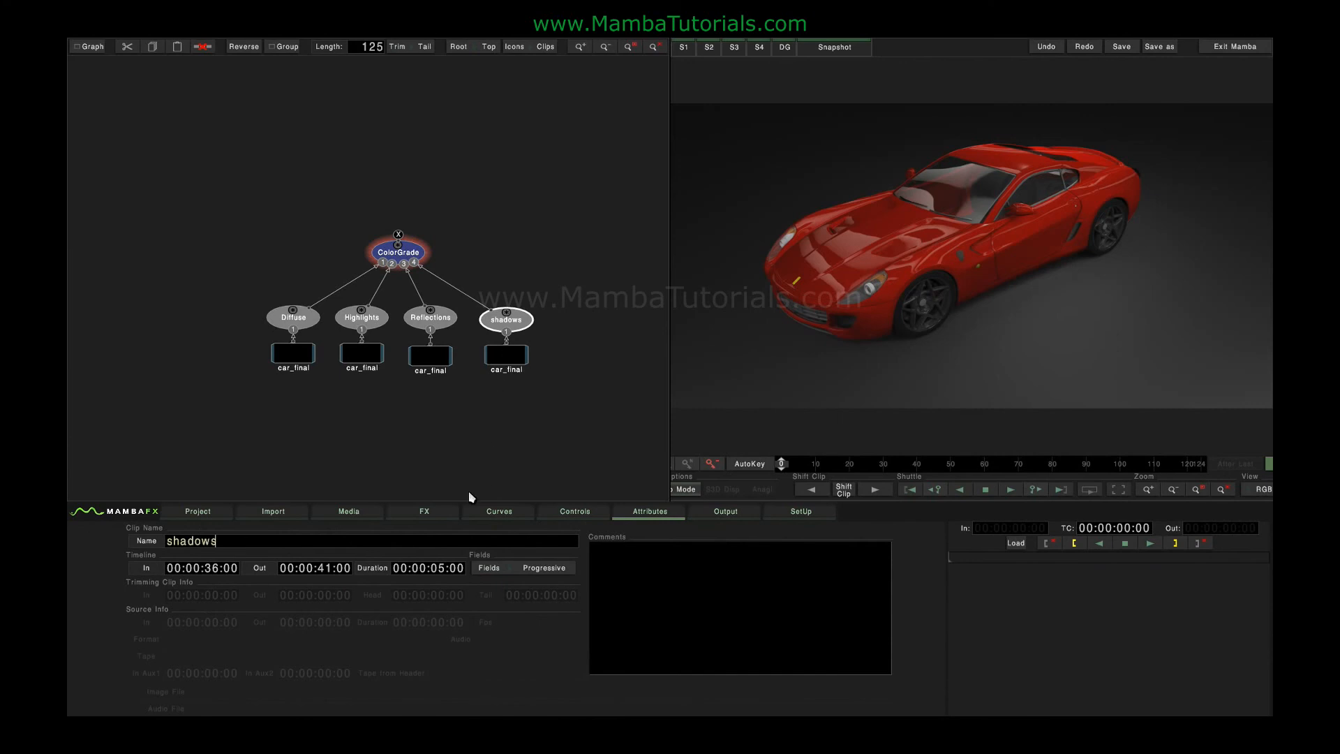
{"action": "left_click", "coordinate": [441, 515]}
Open the four-input ColorGrade node and show the Select settings of its reflection vector
{"action": "left_click", "coordinate": [407, 254]}
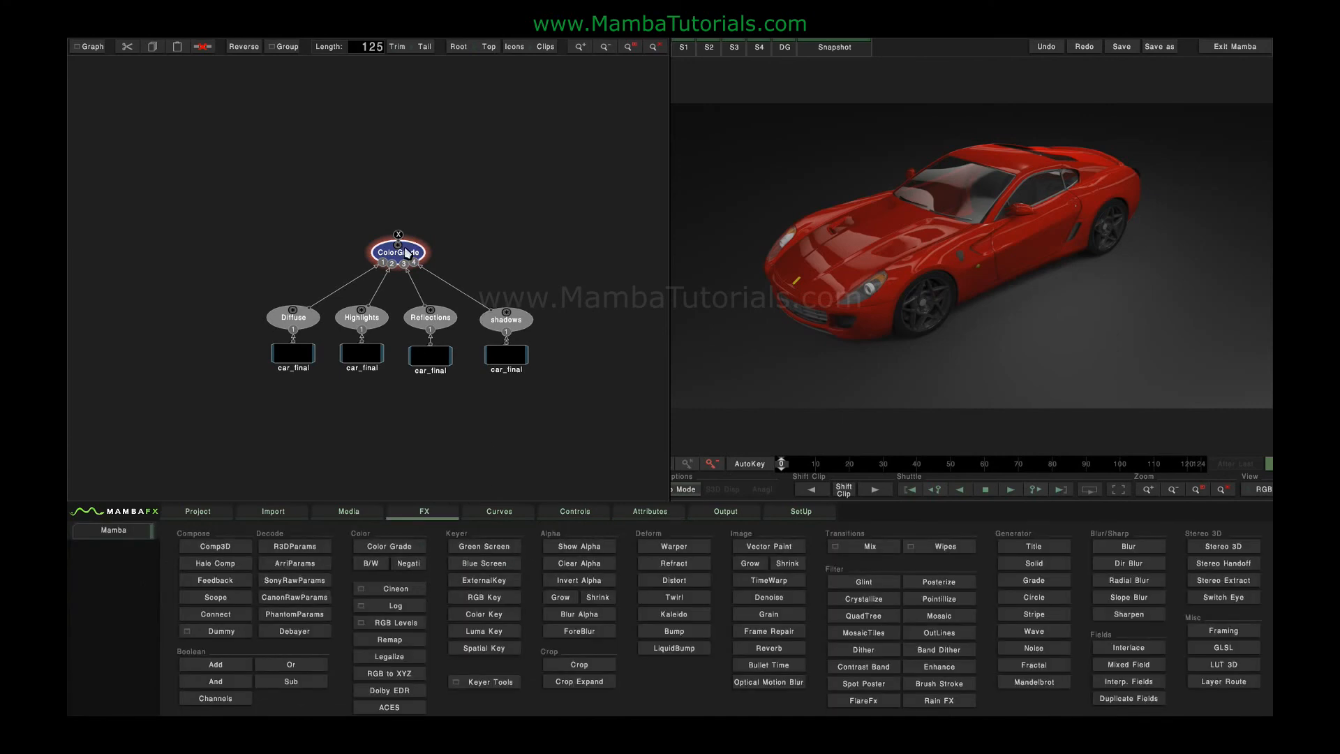
{"action": "double_click", "coordinate": [407, 253]}
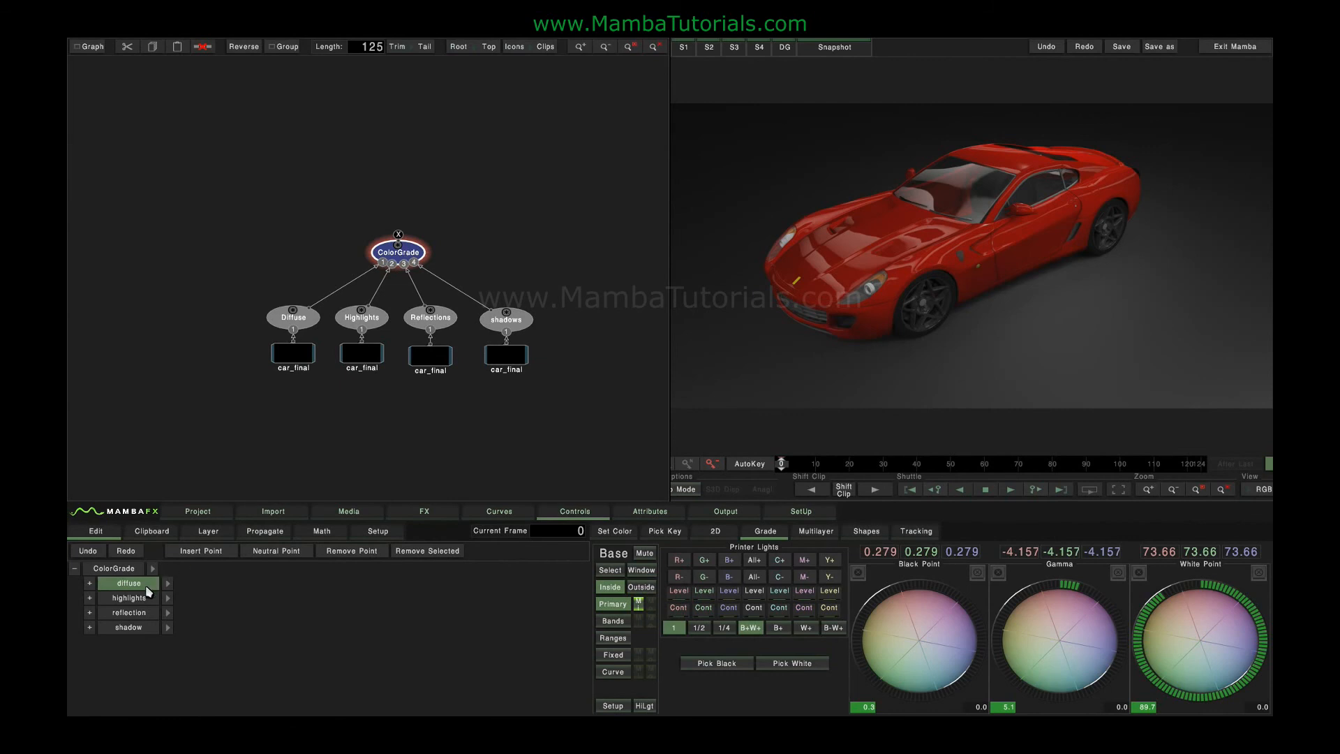
{"action": "left_click", "coordinate": [142, 614]}
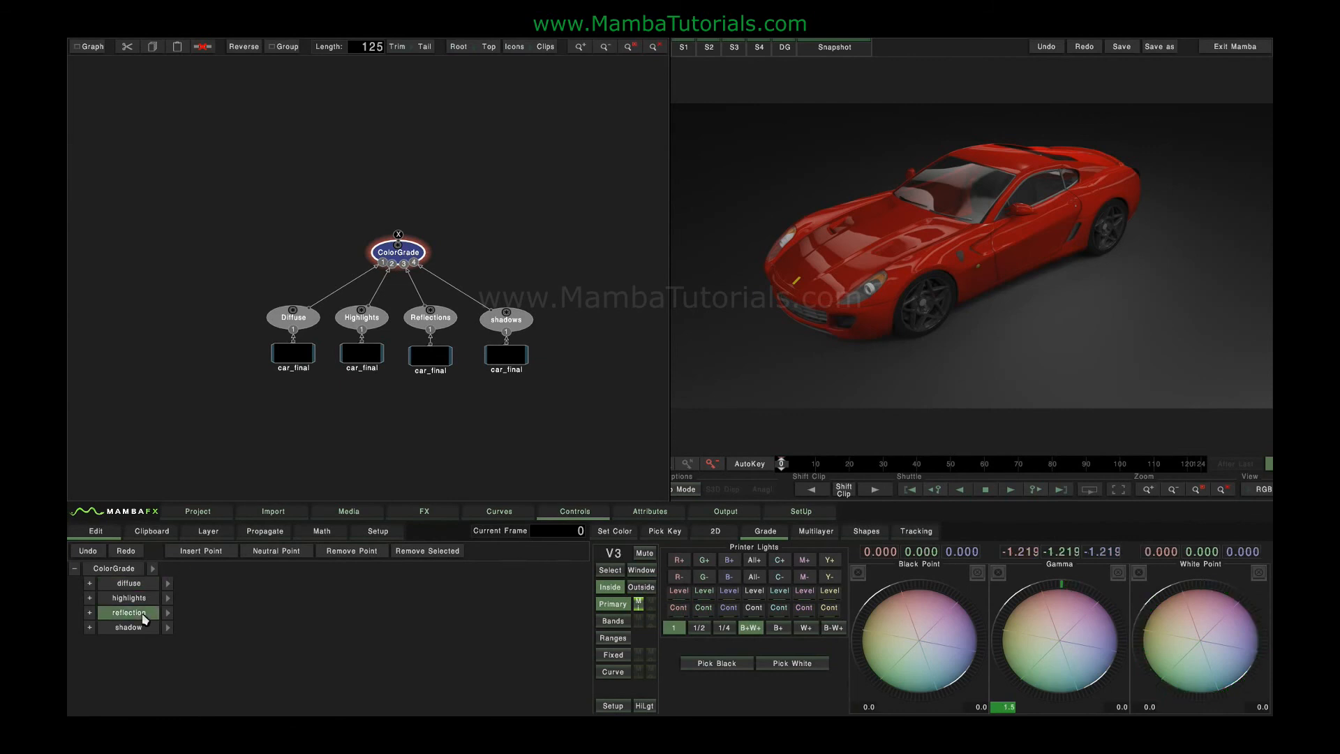
{"action": "left_click", "coordinate": [610, 570]}
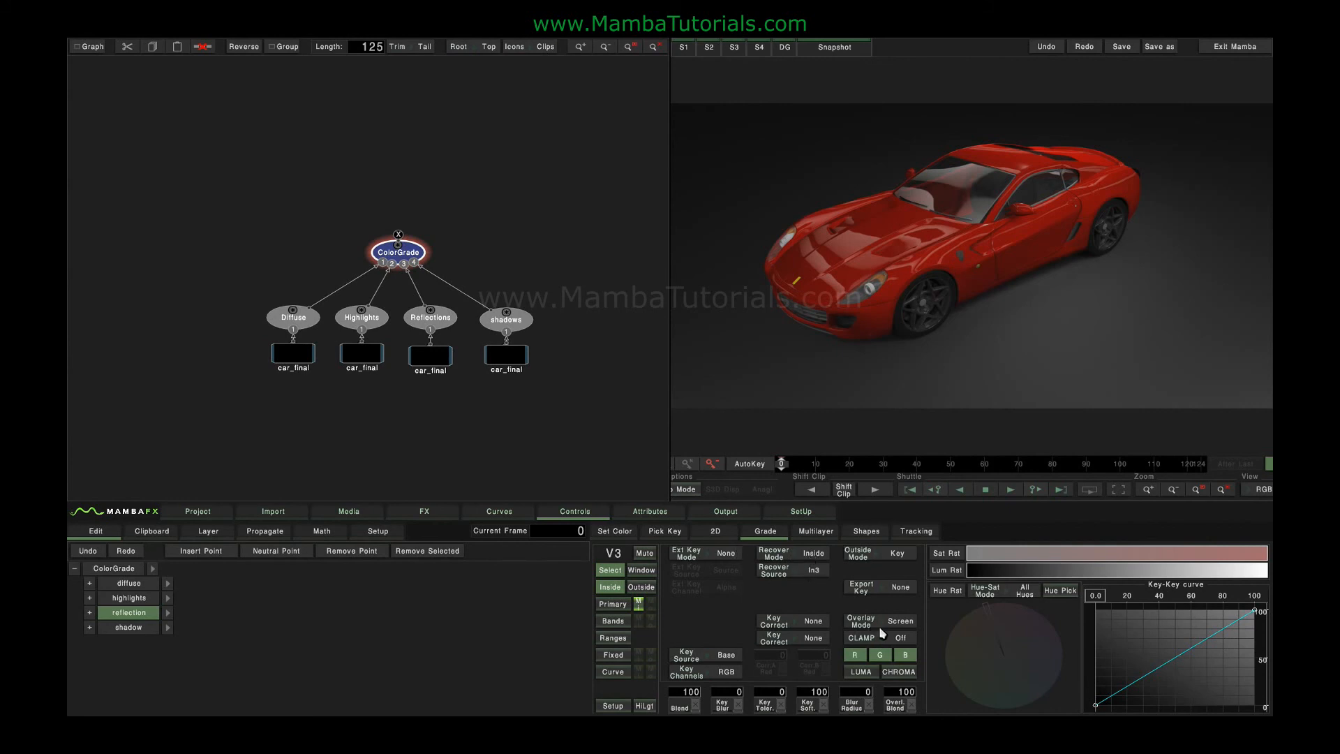
Switch the reflection vector's Overlay Mode to Normal to compare the result, and restore it to Screen
{"action": "left_click", "coordinate": [901, 622]}
{"action": "left_click", "coordinate": [877, 416]}
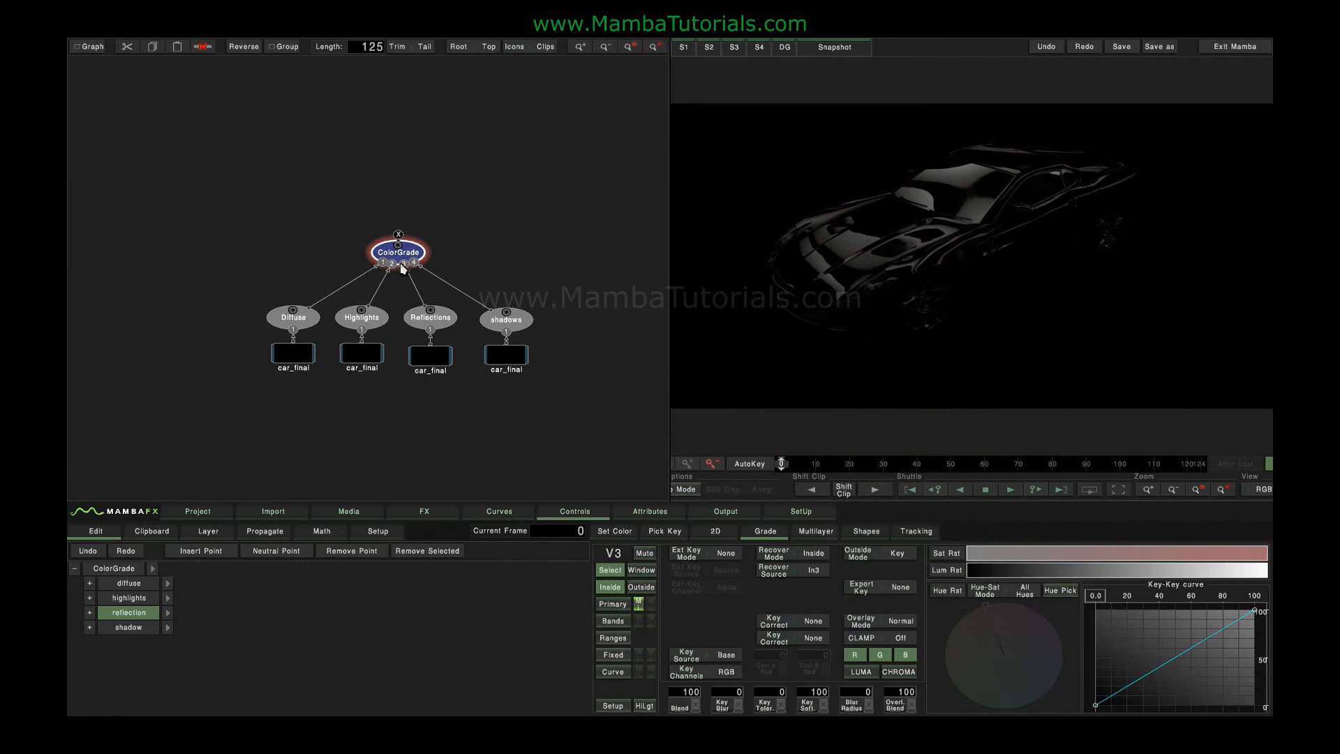
{"action": "left_click", "coordinate": [900, 622]}
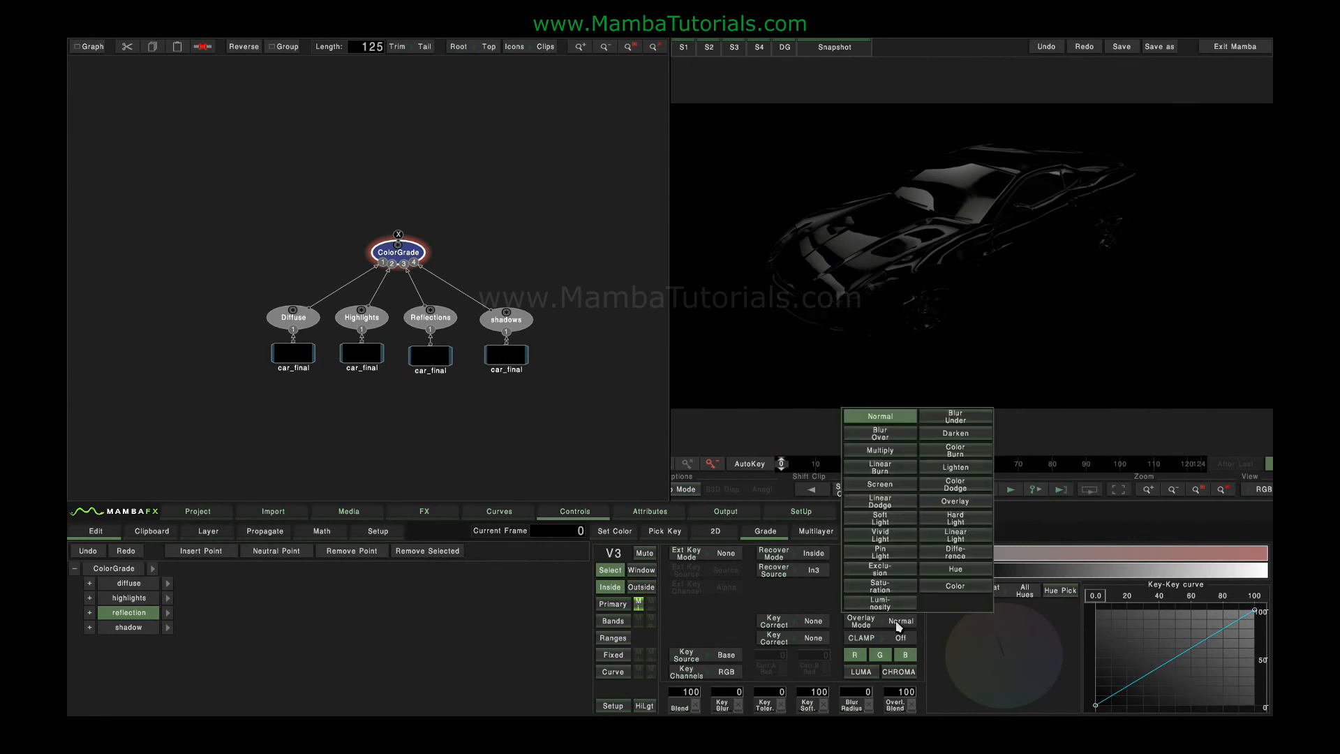
{"action": "left_click", "coordinate": [873, 484]}
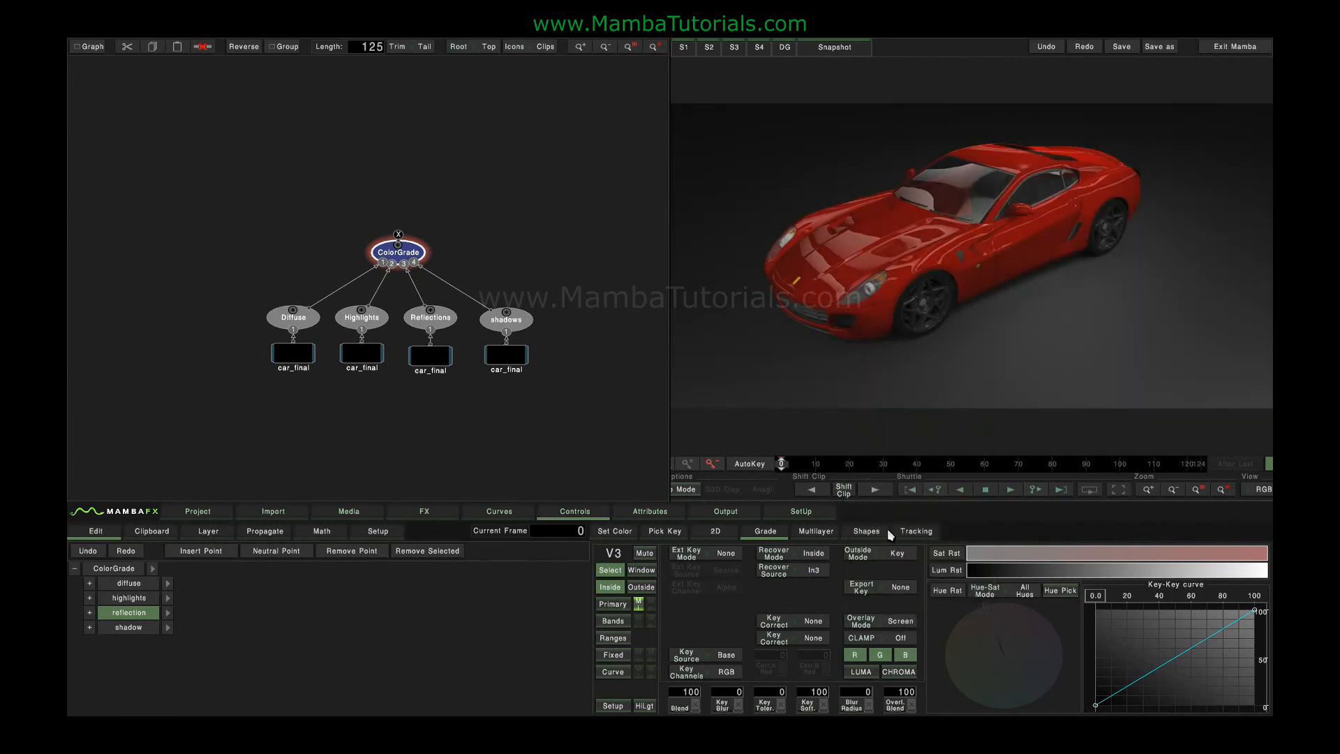
Set the reflection vector's primary Gamma to -4.878 on all channels and open the shadows Layer Route node
{"action": "left_click", "coordinate": [612, 604]}
{"action": "left_click_drag", "start_coordinate": [1057, 586], "coordinate": [1098, 567]}
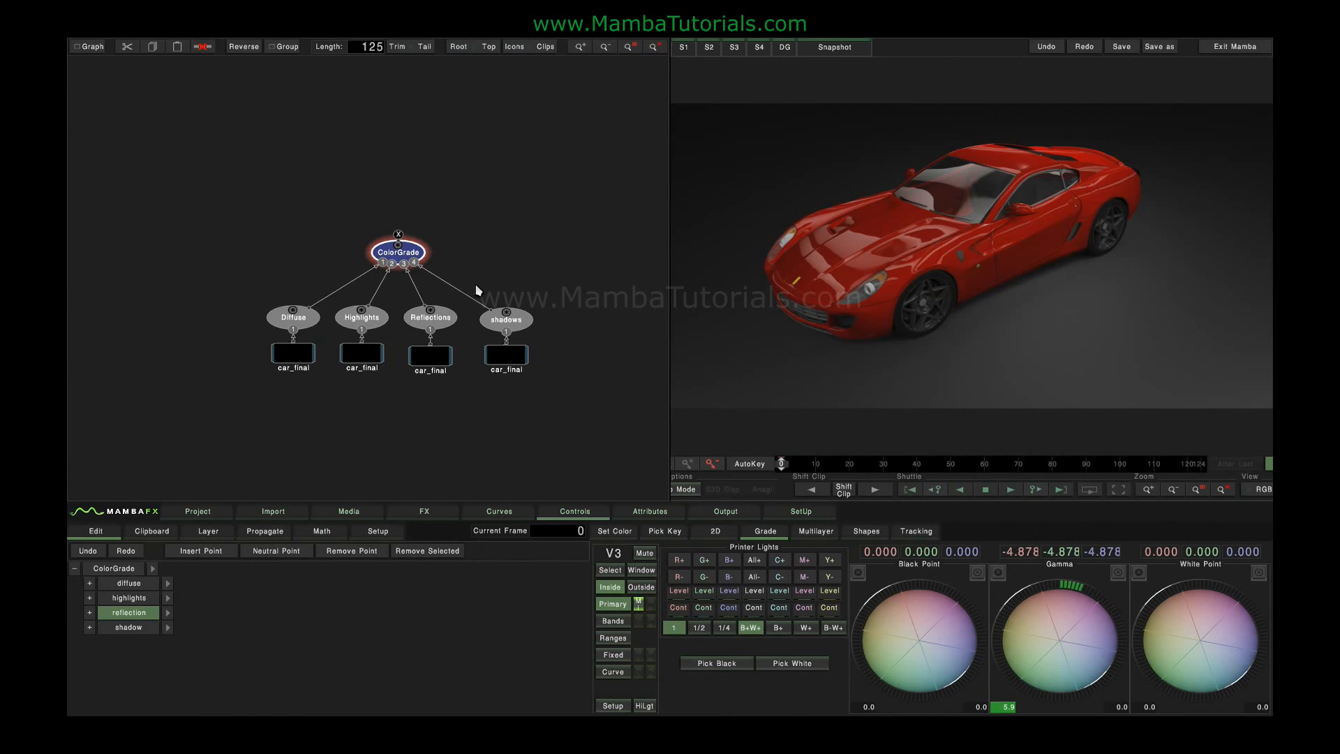
{"action": "left_click", "coordinate": [495, 320]}
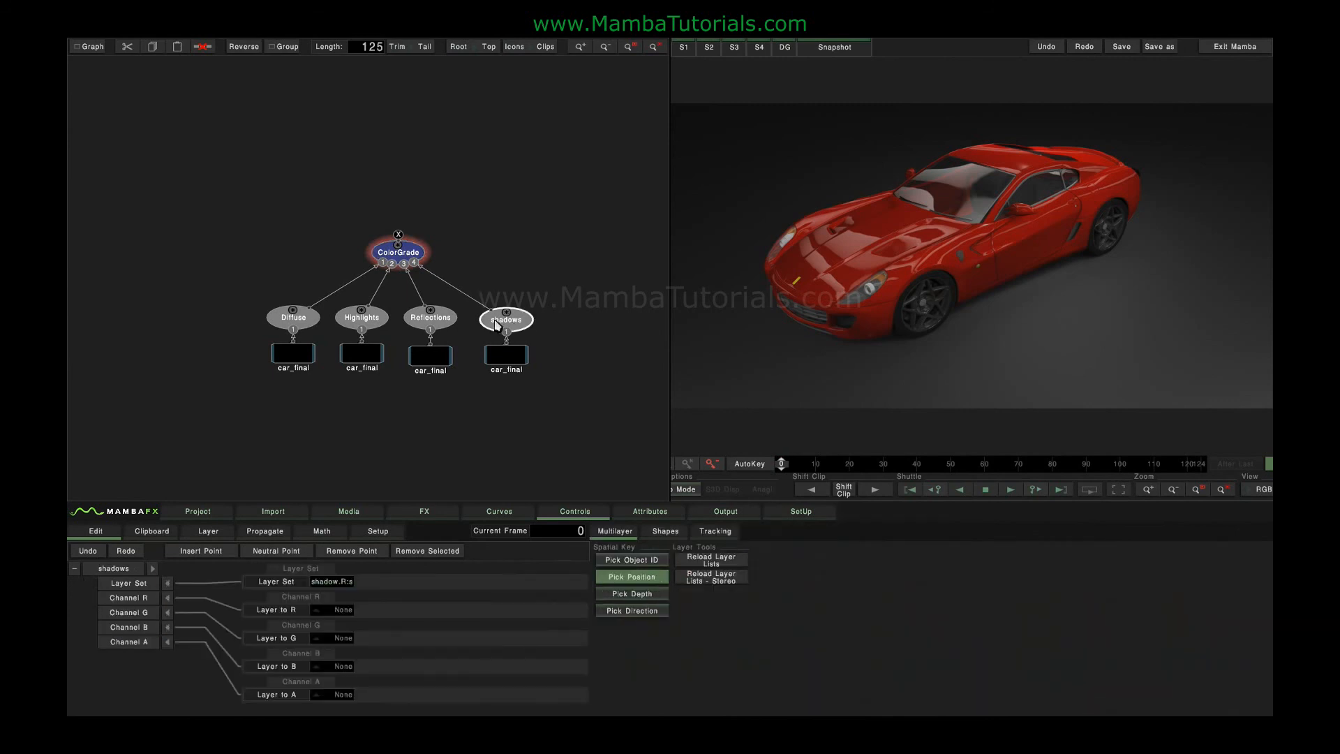